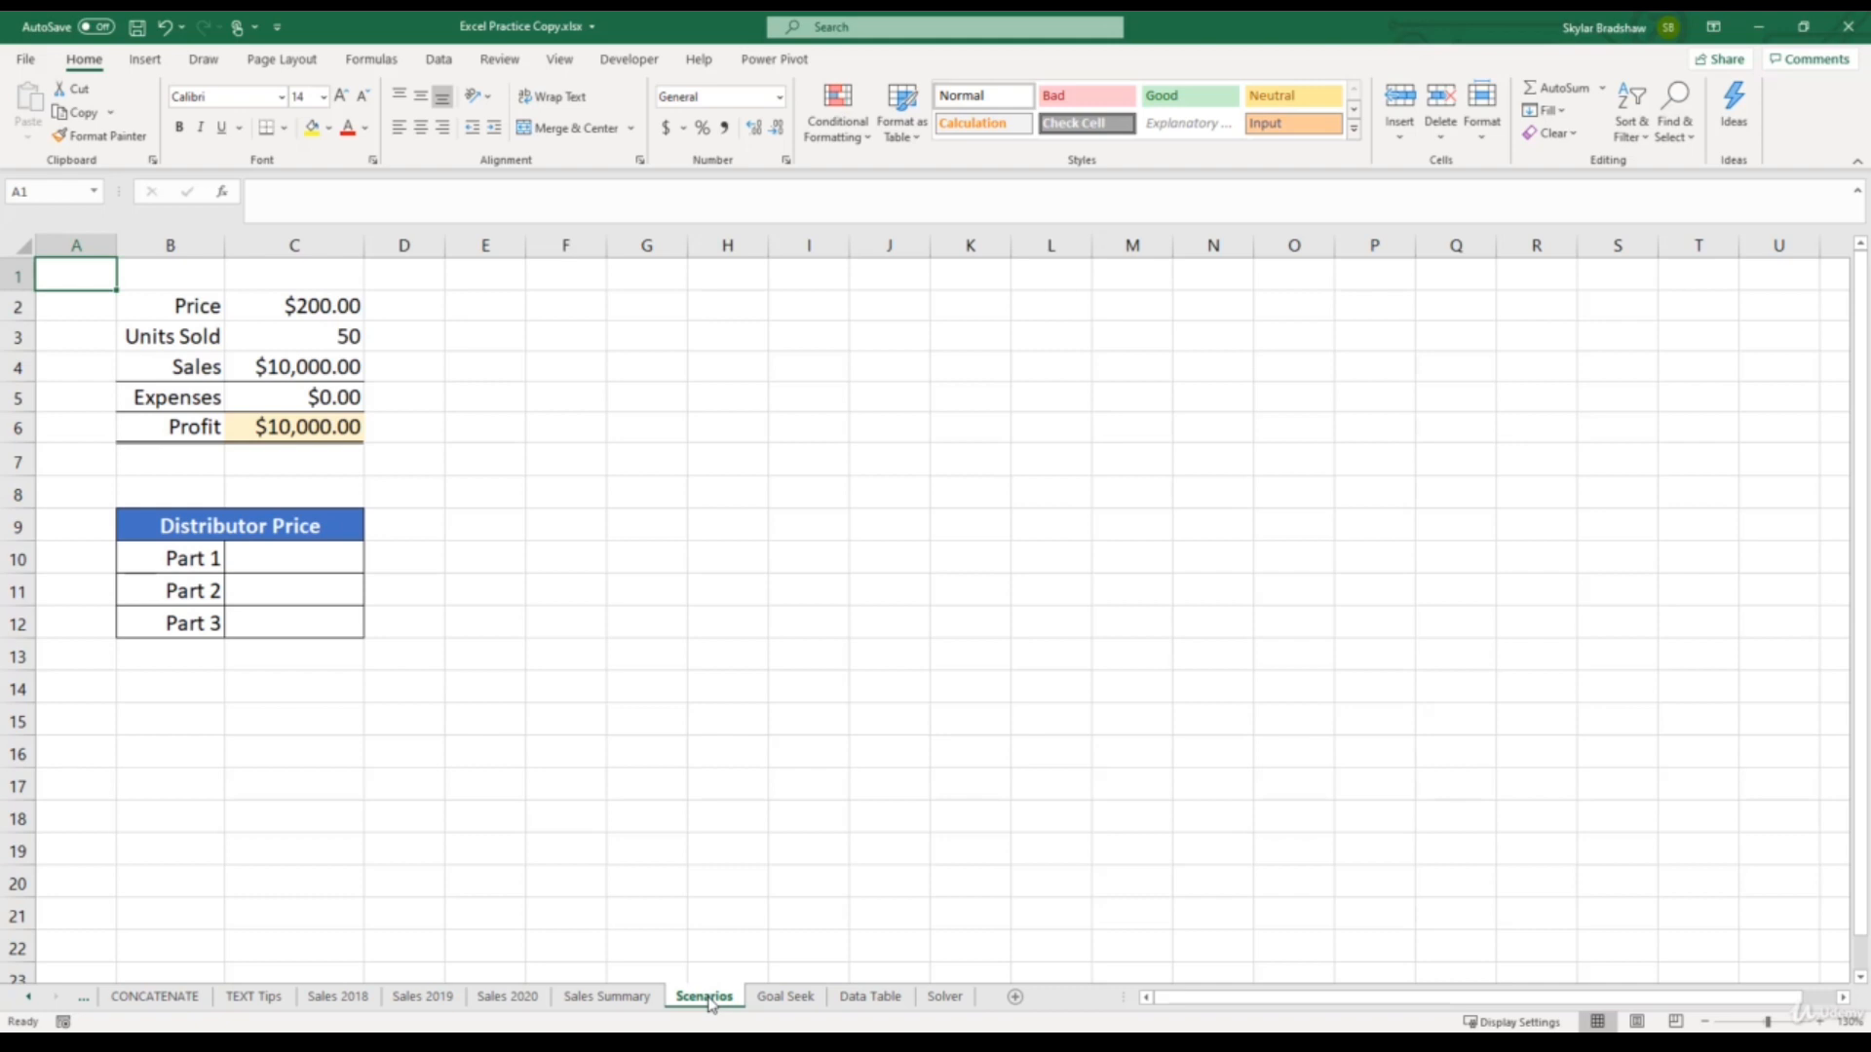
- Examine the price, units sold, sales, expenses and profit cells in C2:C6 and the formulas behind them
{"action": "left_click", "coordinate": [248, 313]}
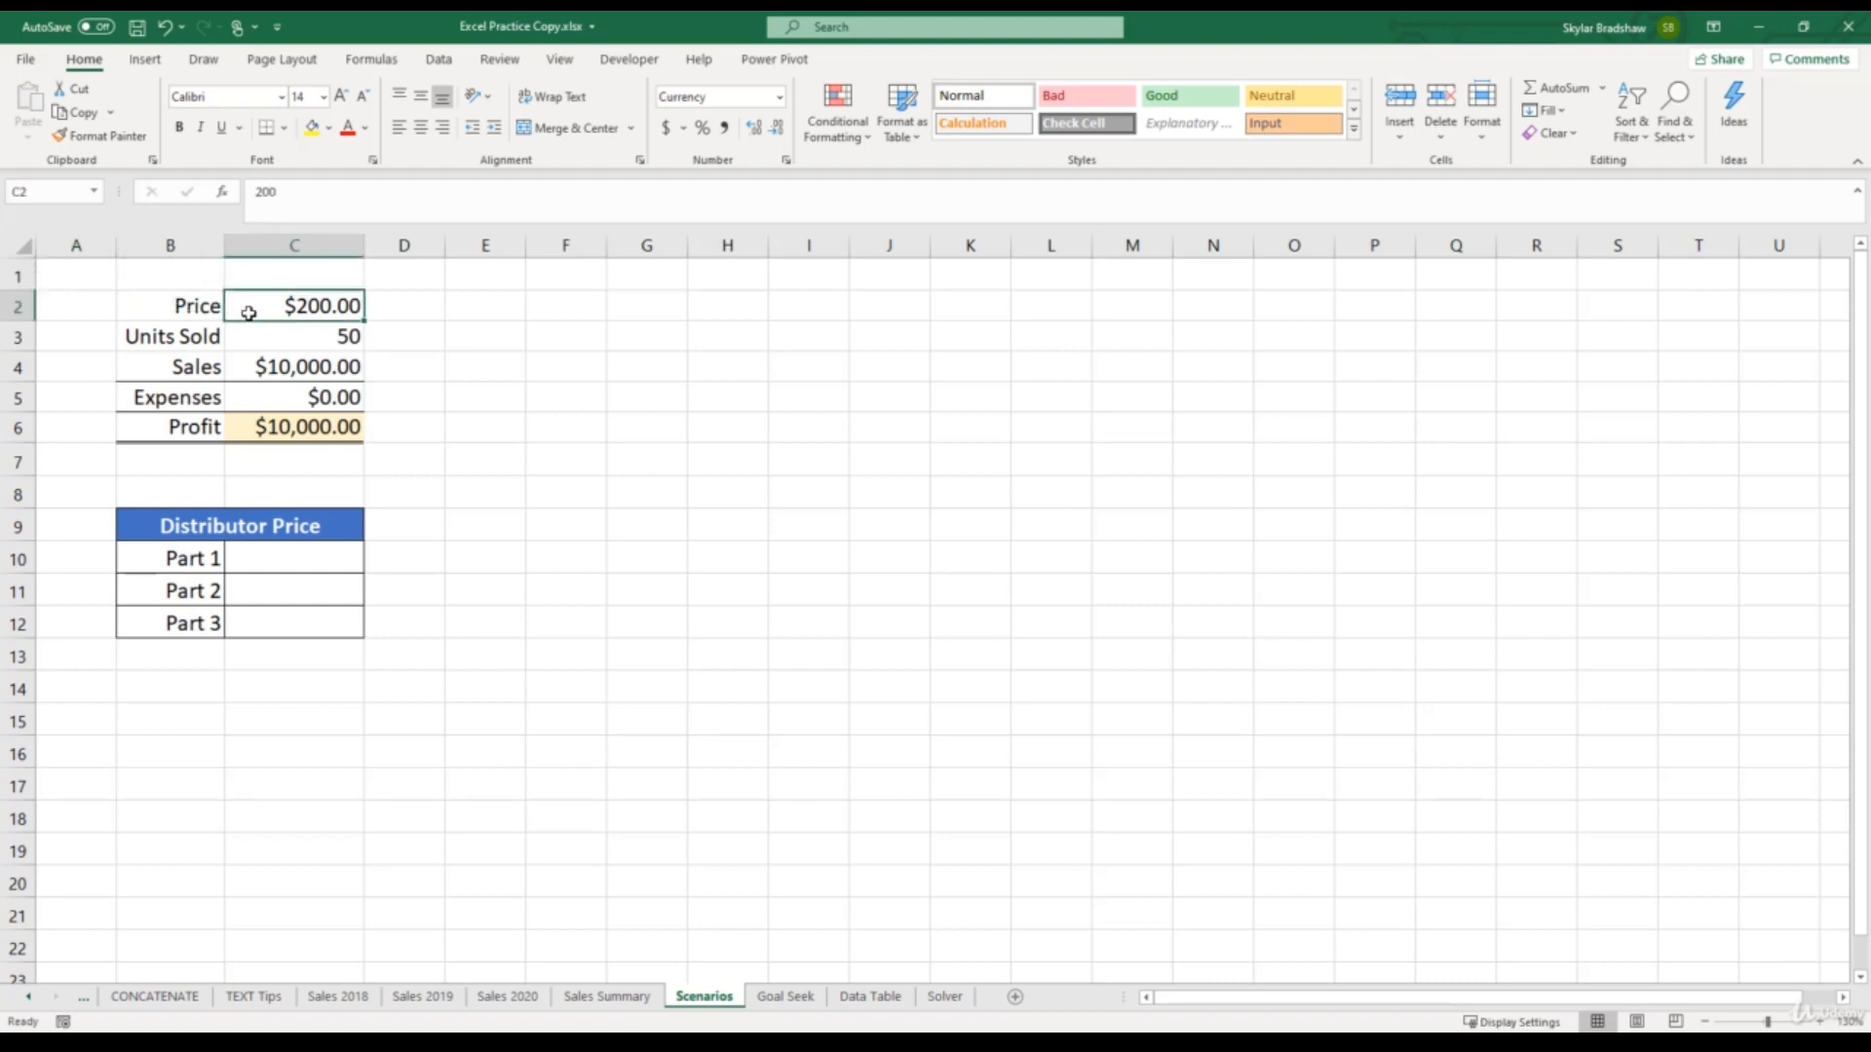
{"action": "key", "text": "Return"}
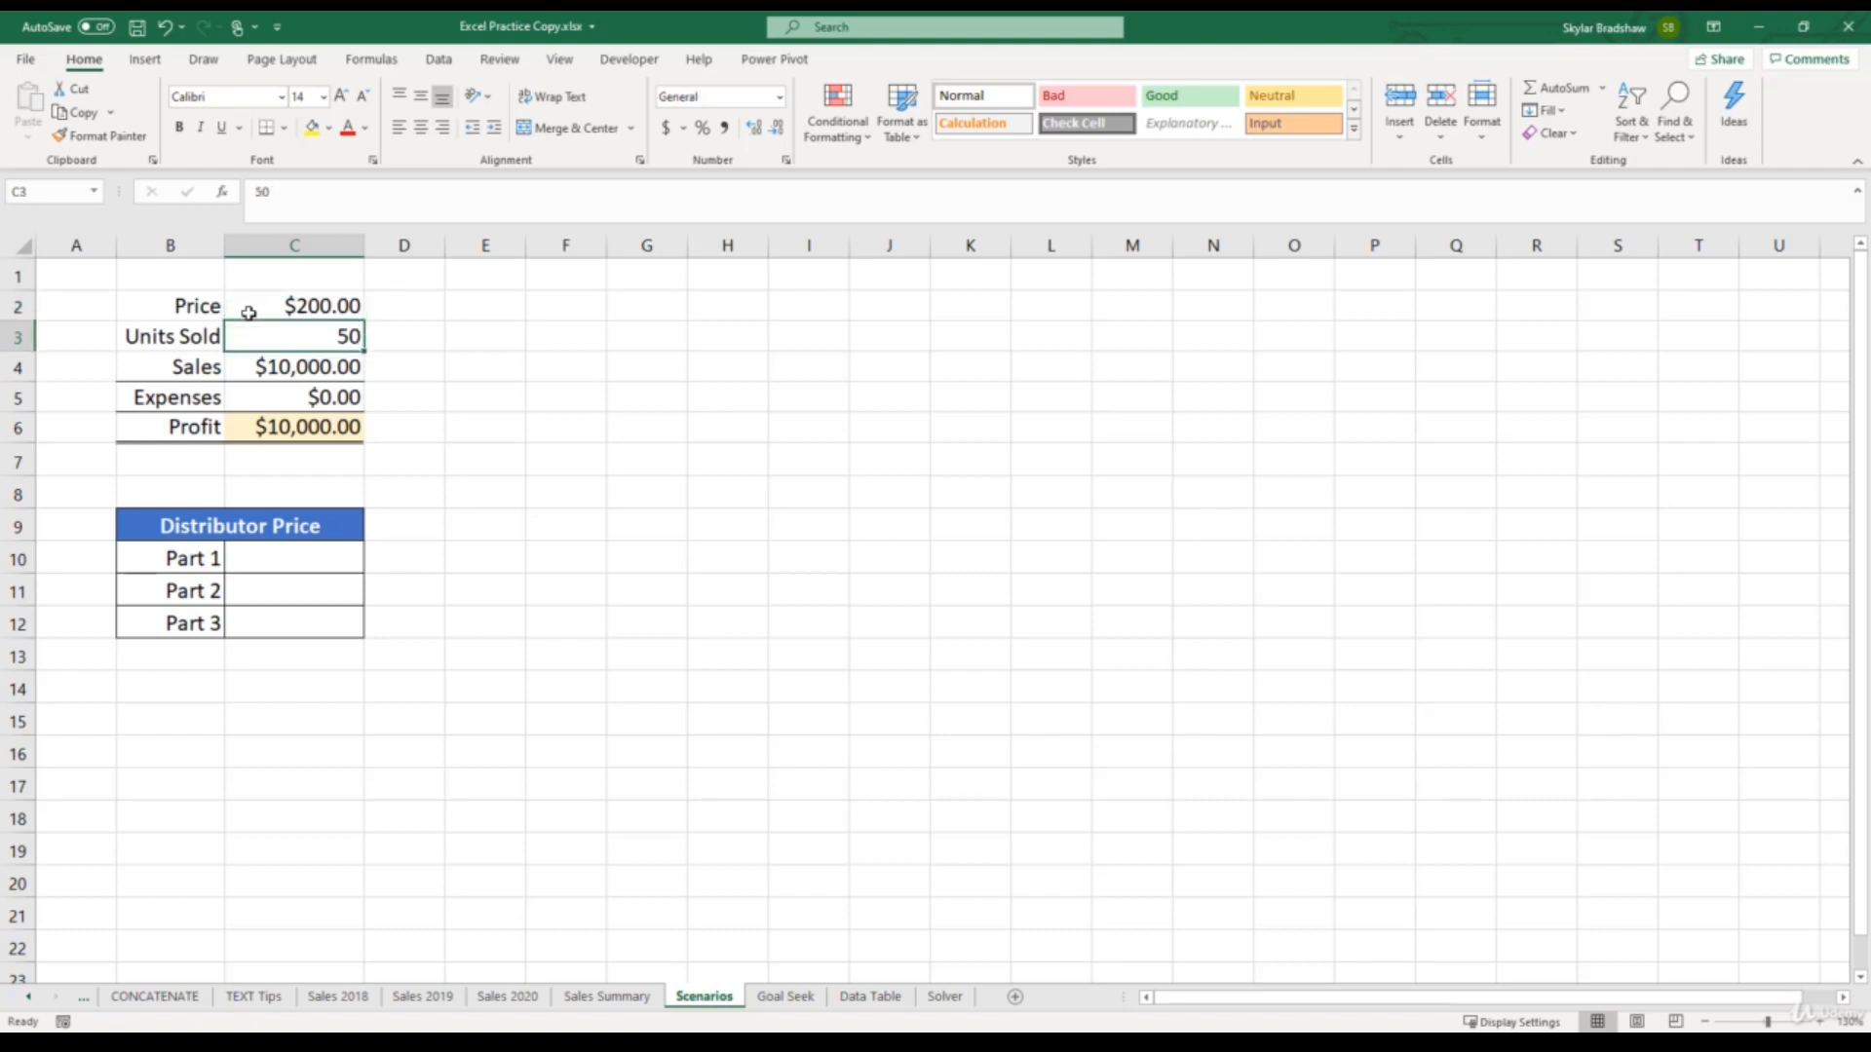
{"action": "key", "text": "Return"}
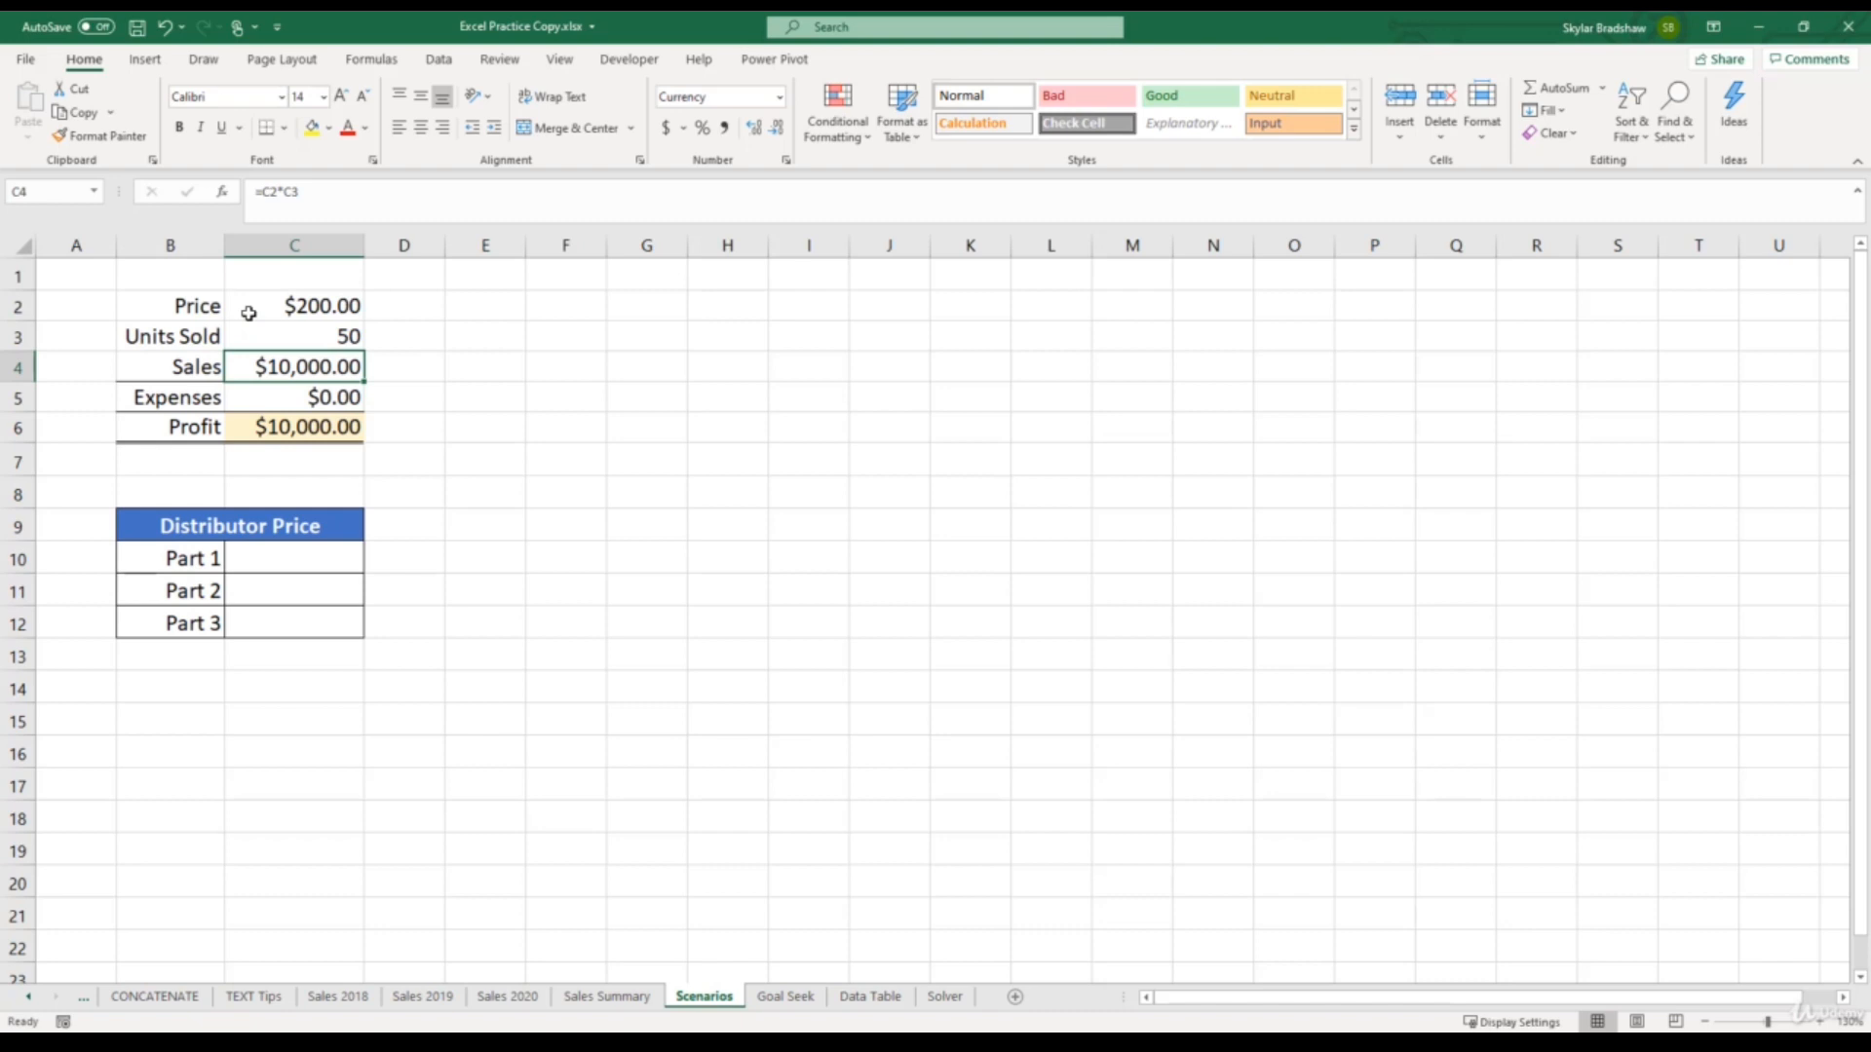
{"action": "key", "text": "Return"}
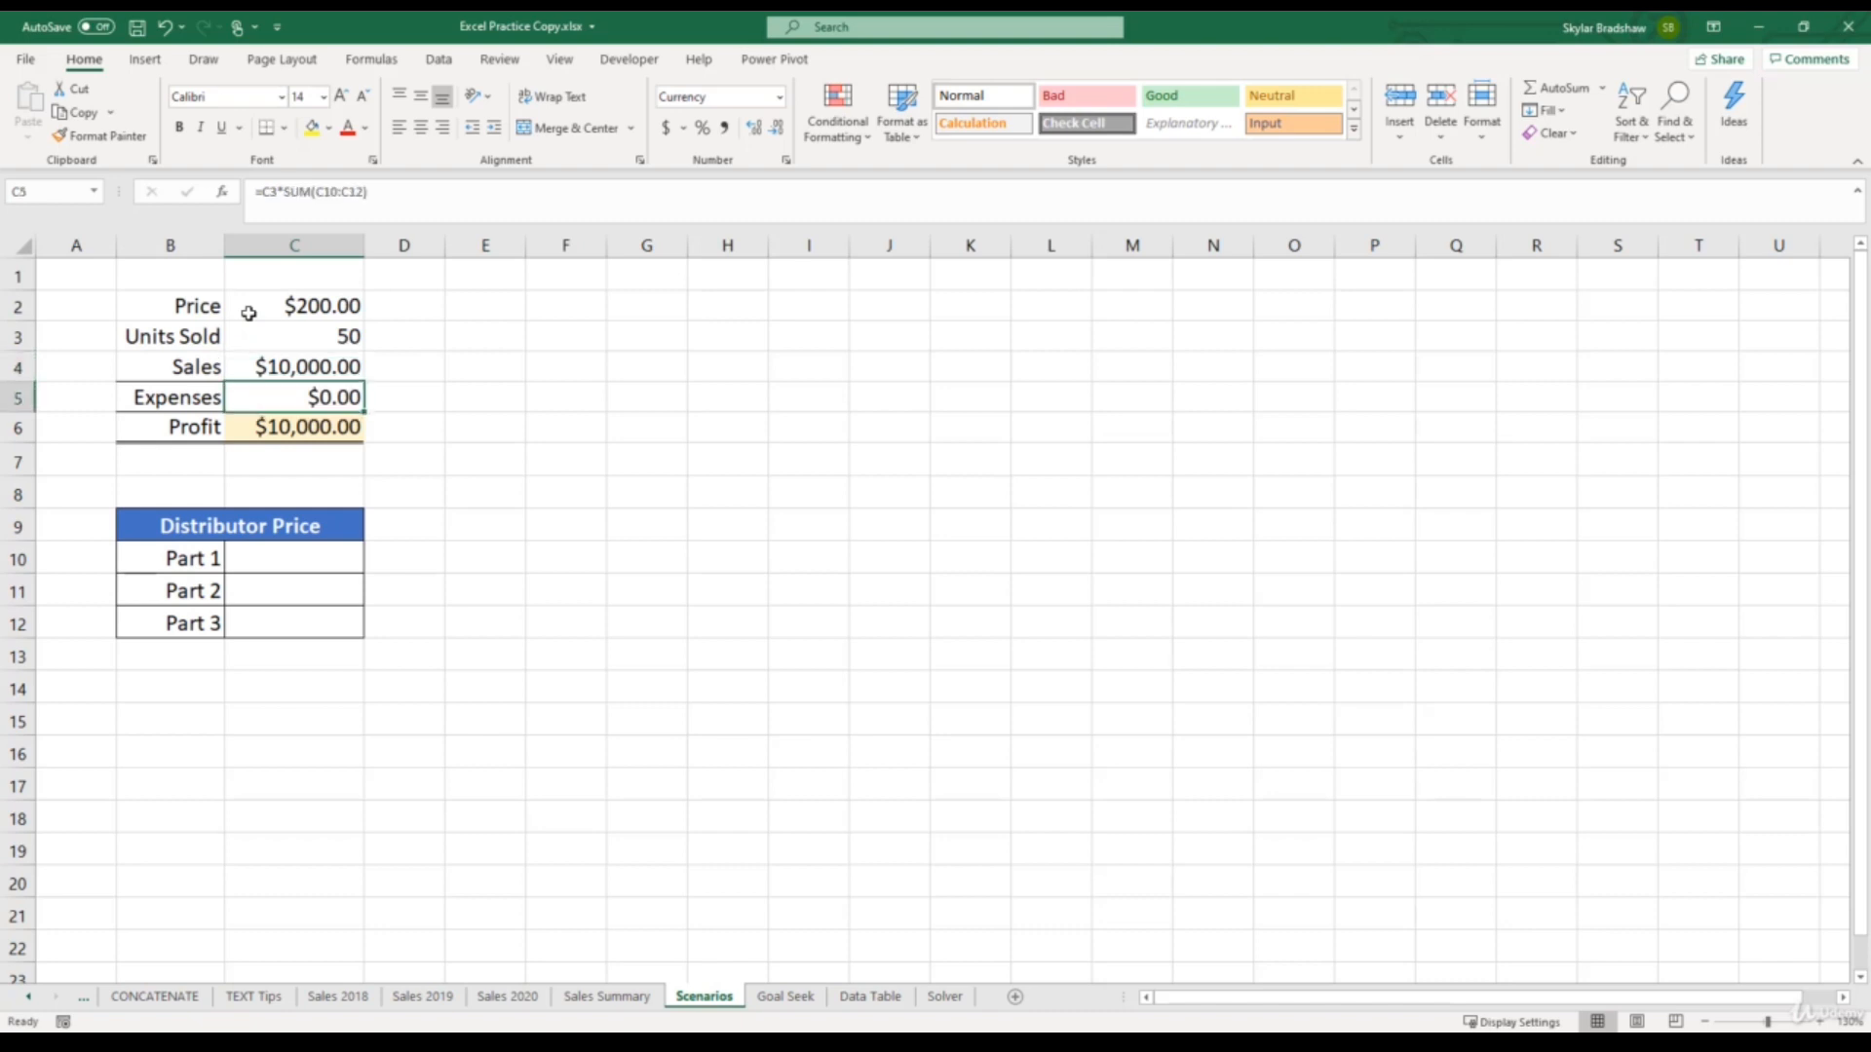
{"action": "key", "text": "Return"}
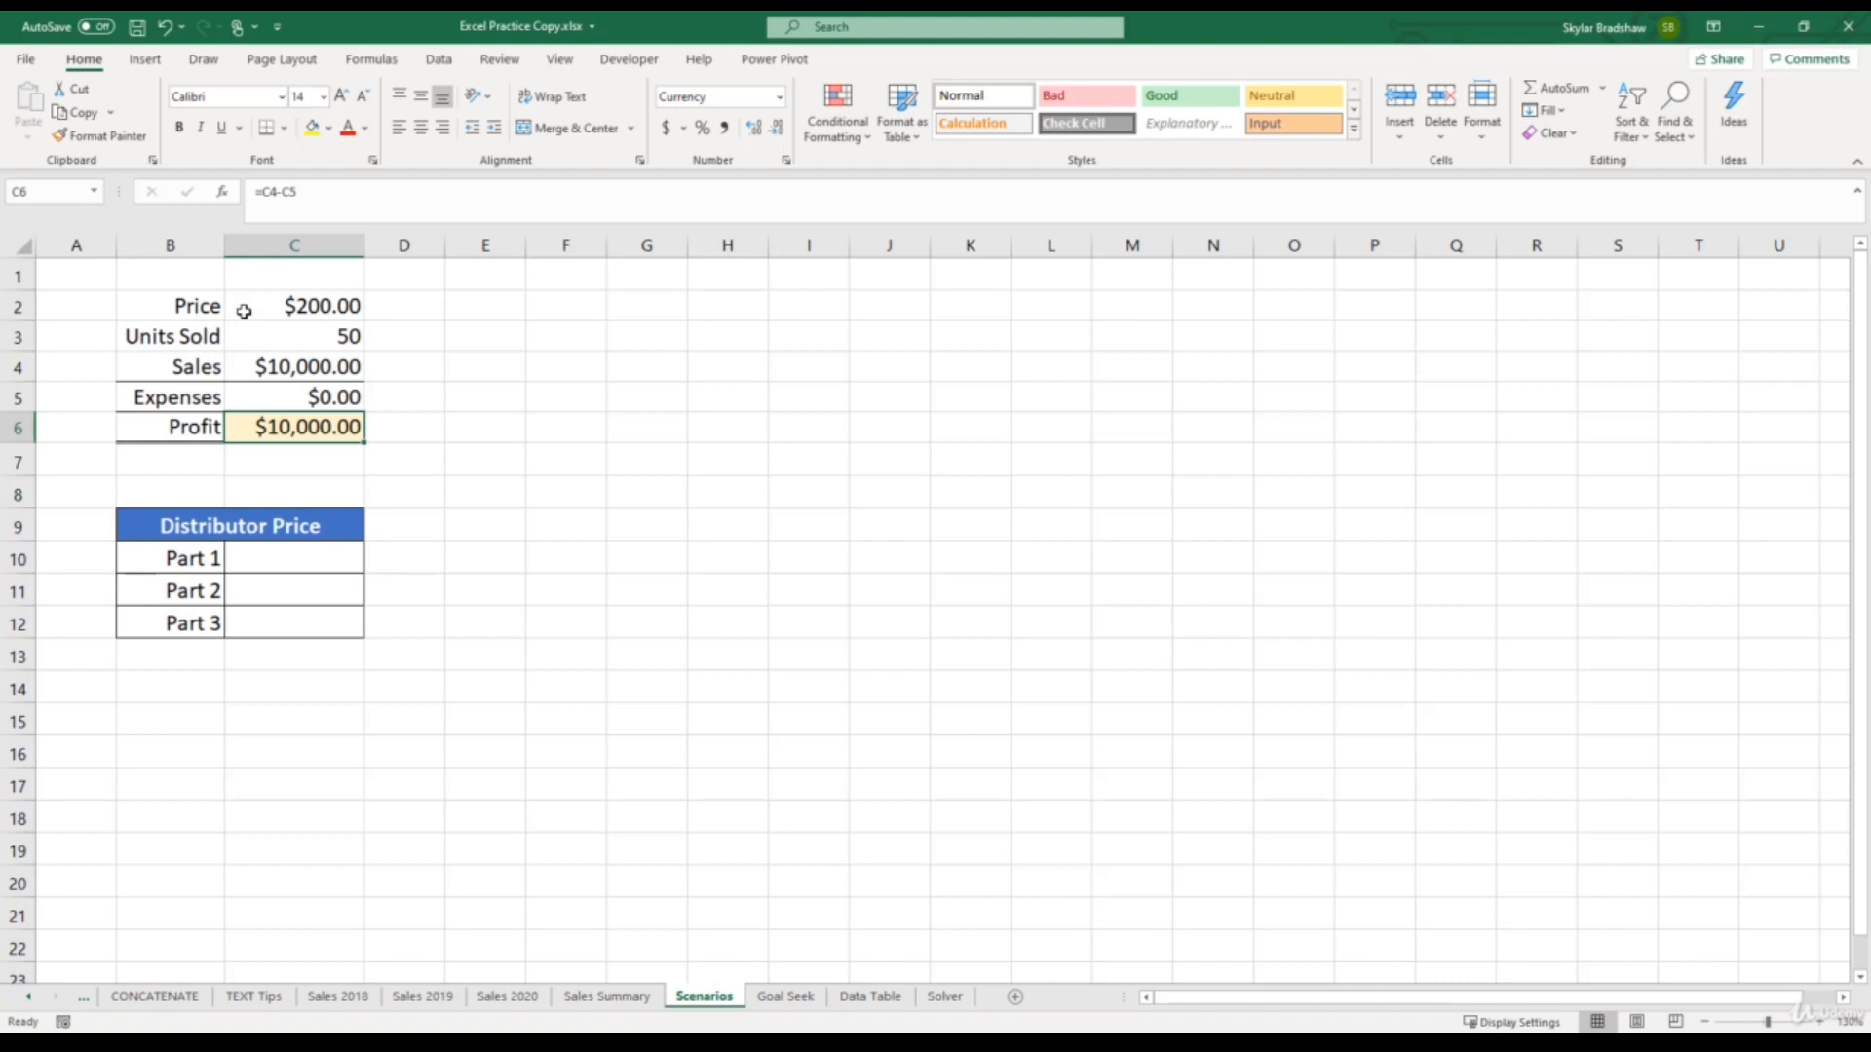
- Fill in the distributor prices in C10:C12: 80 for Part 1, 55 for Part 2 and 25 for Part 3
{"action": "key", "text": "Down"}
{"action": "key", "text": "Down"}
{"action": "key", "text": "Down"}
{"action": "key", "text": "Down"}
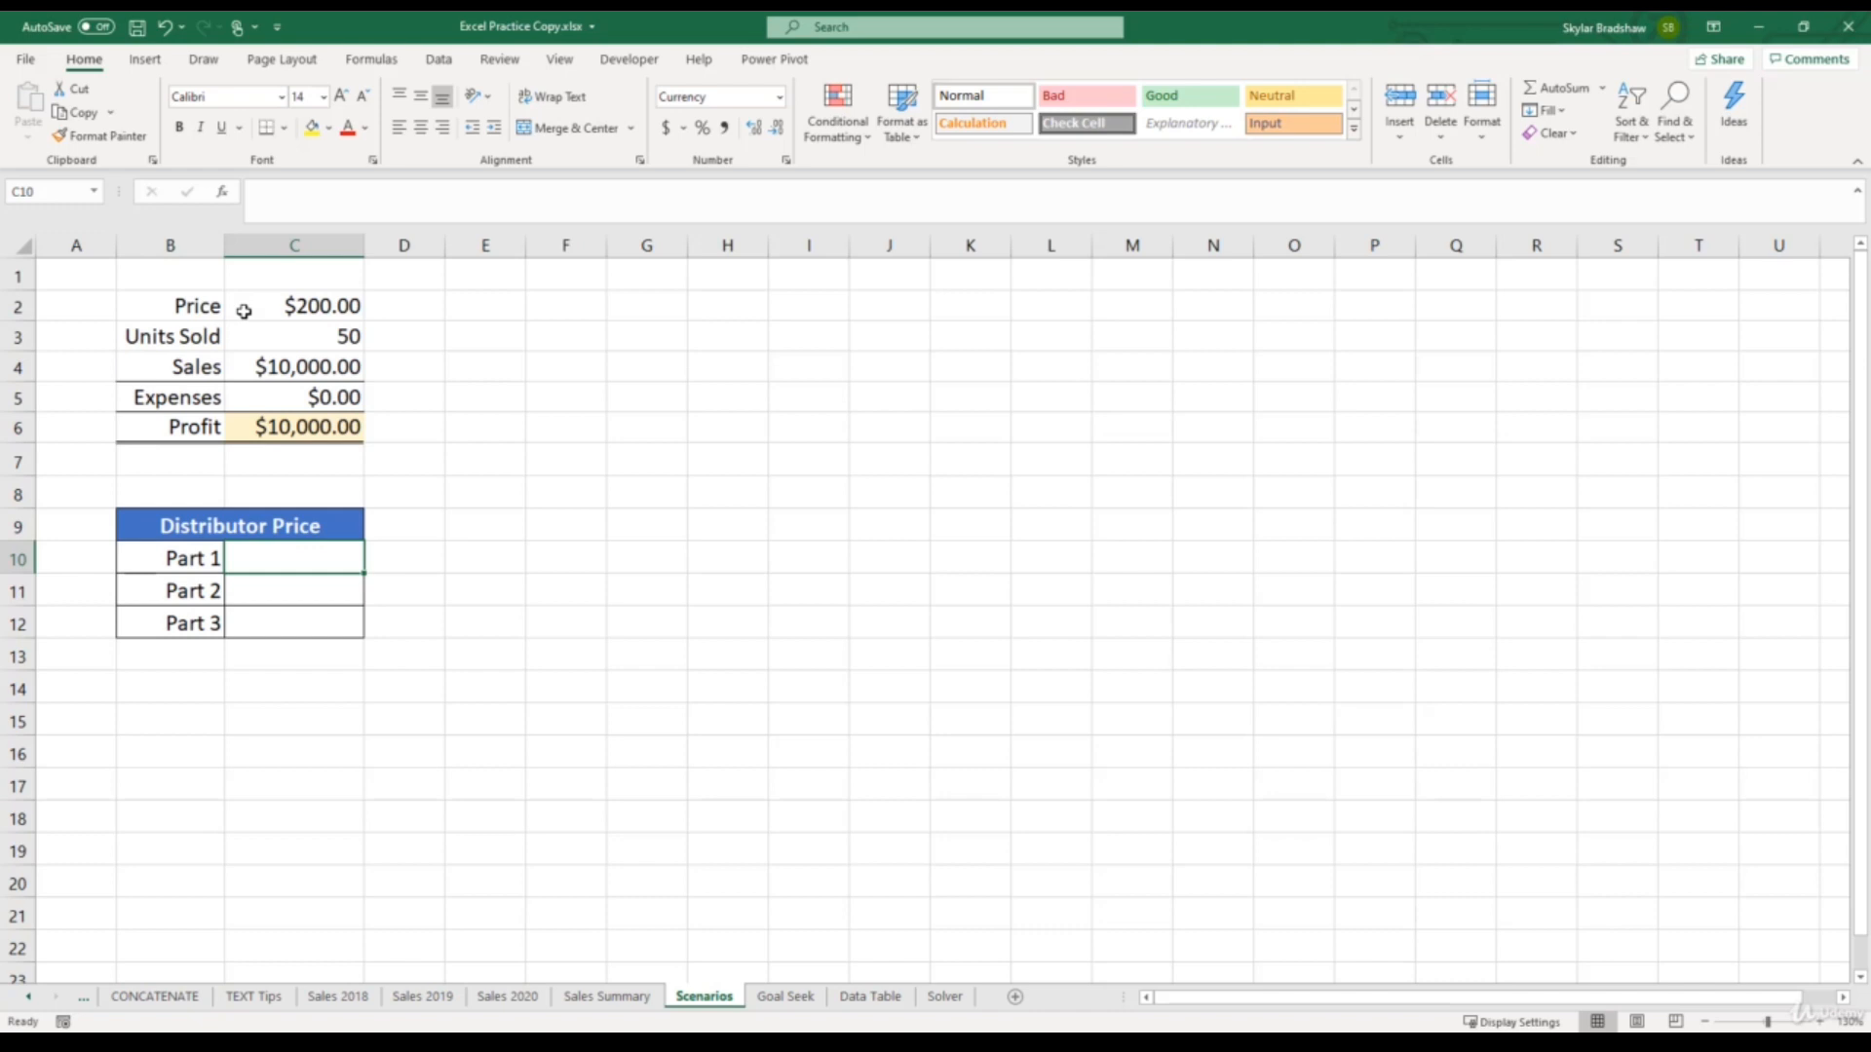
{"action": "type", "text": "80"}
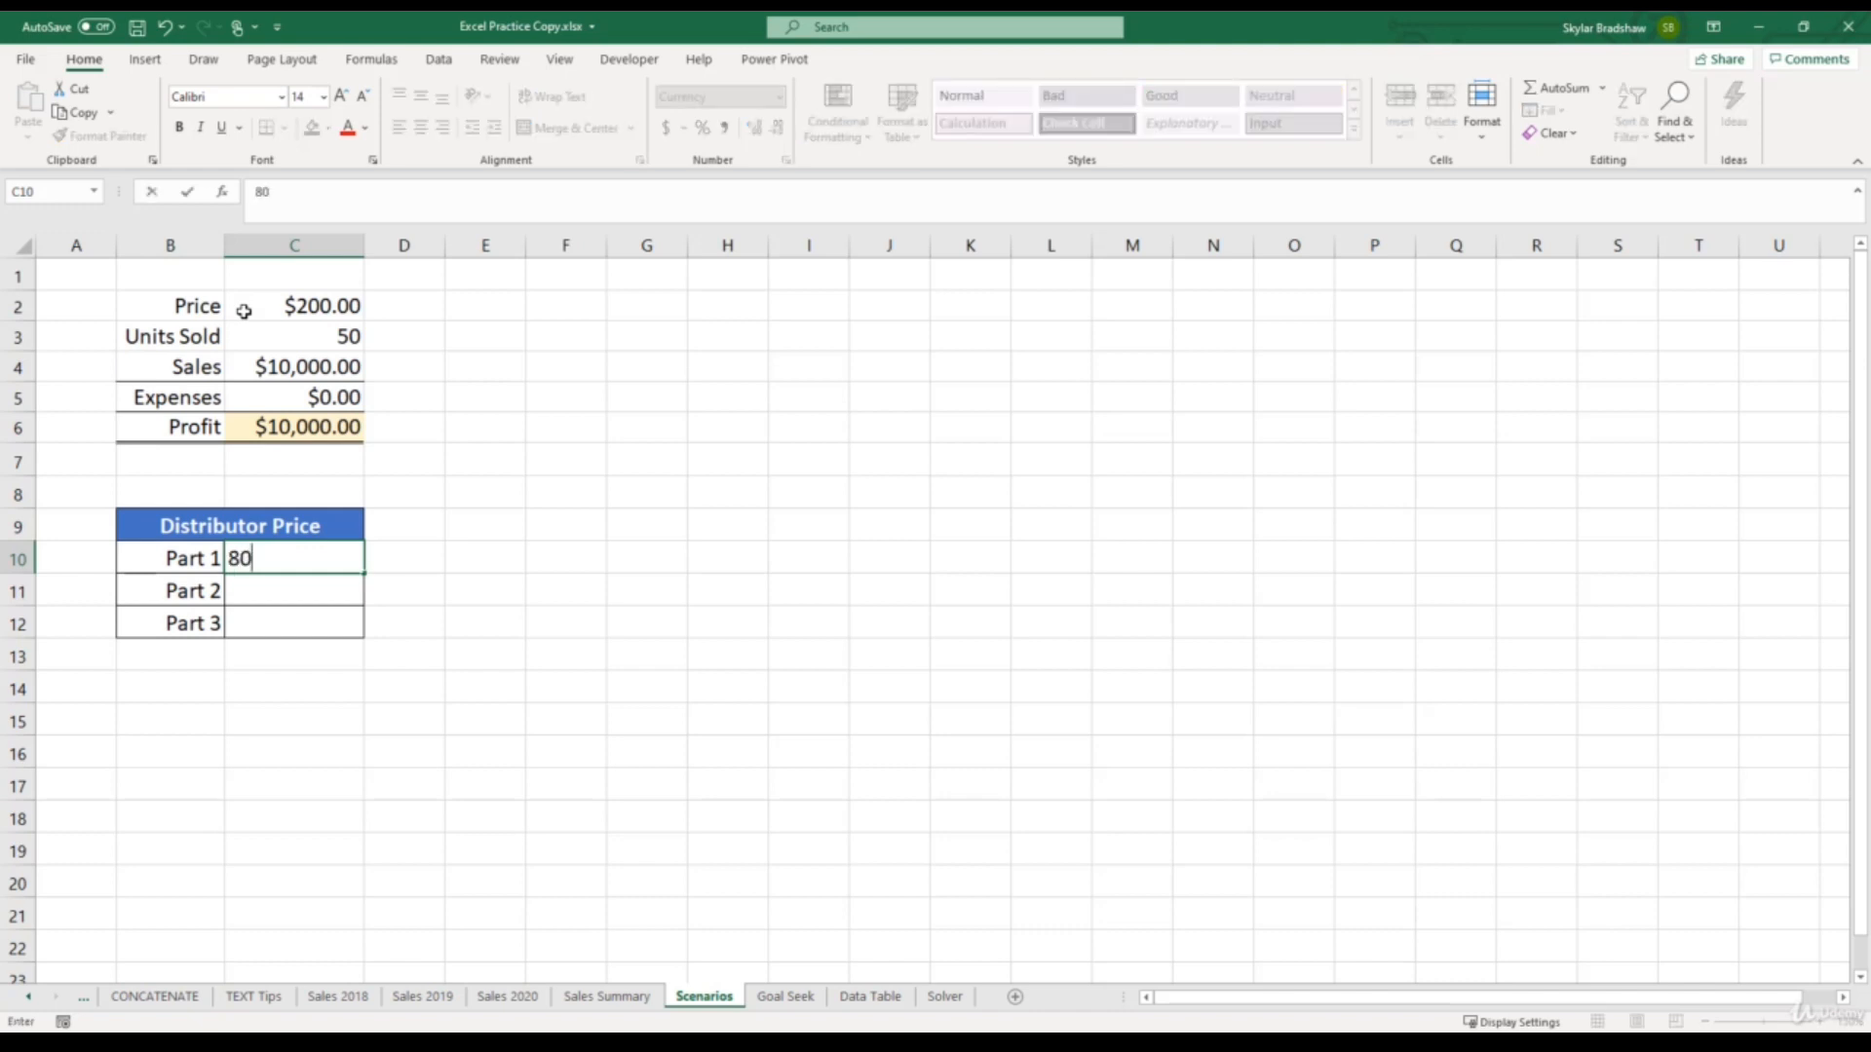
{"action": "key", "text": "Return"}
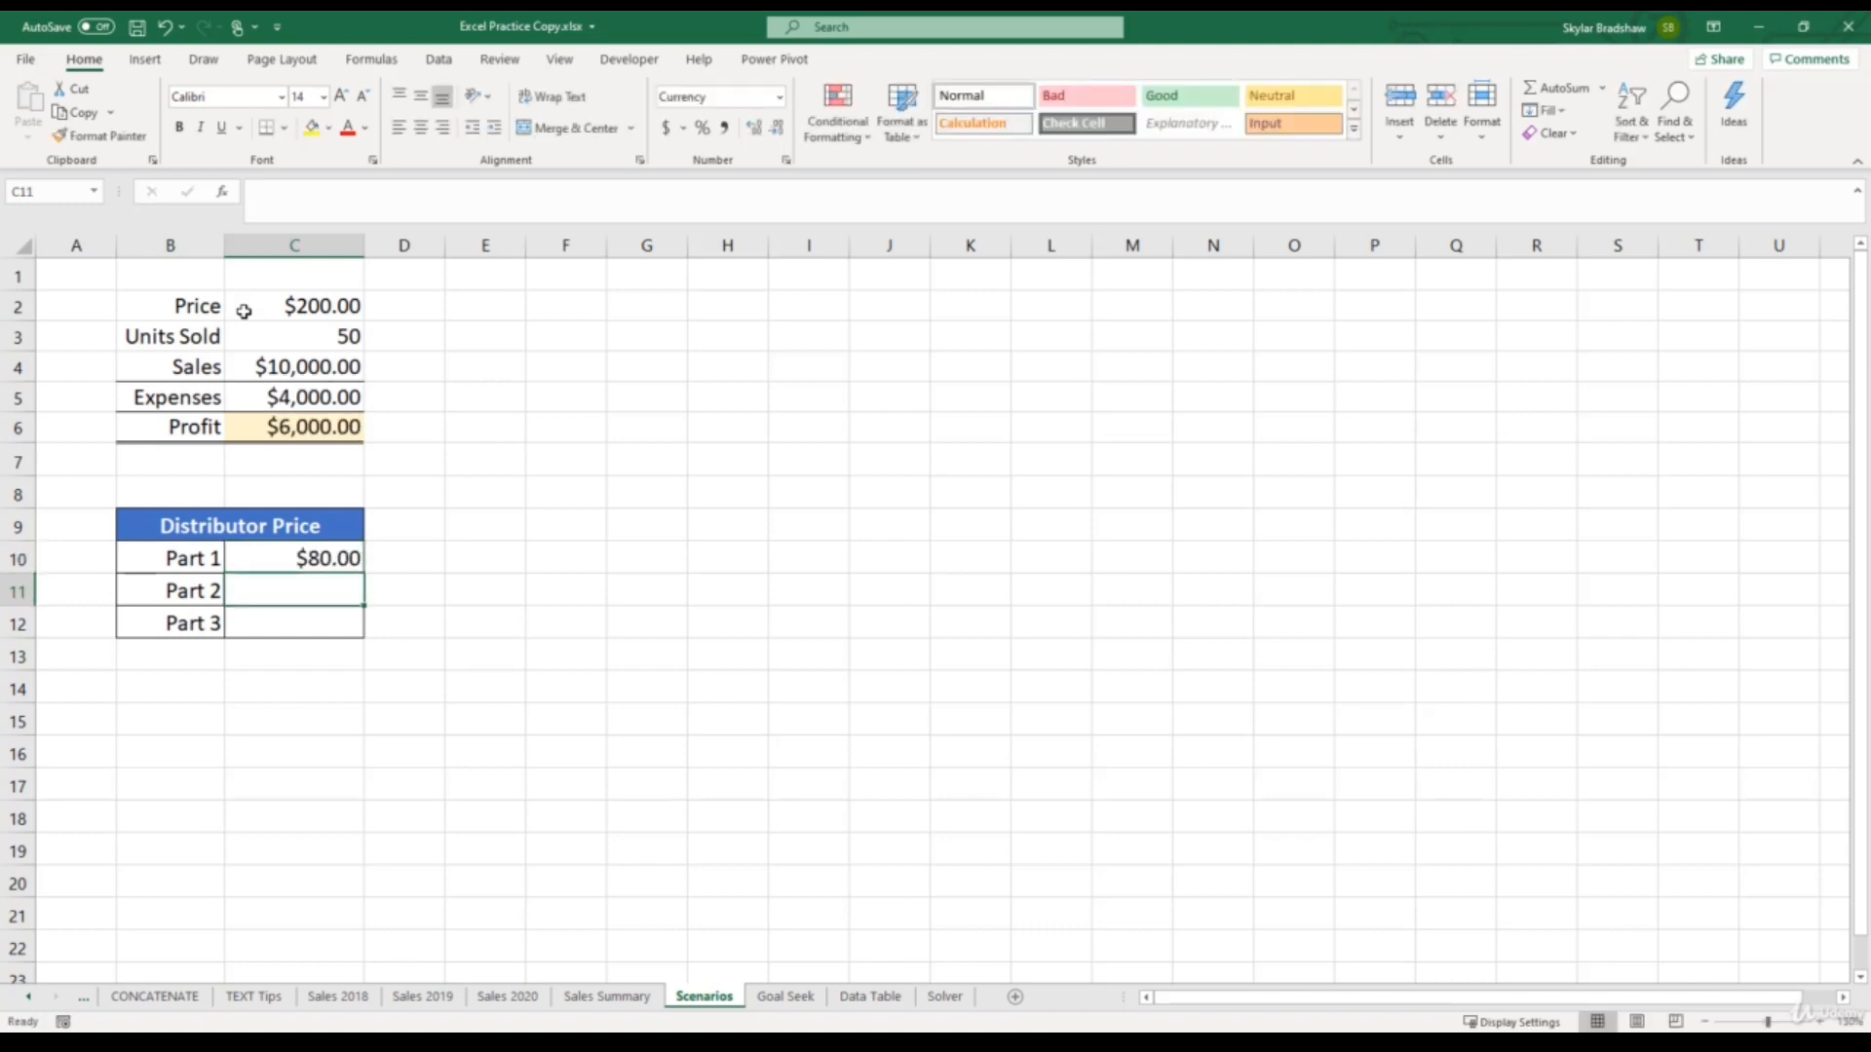
{"action": "type", "text": "55"}
{"action": "key", "text": "Return"}
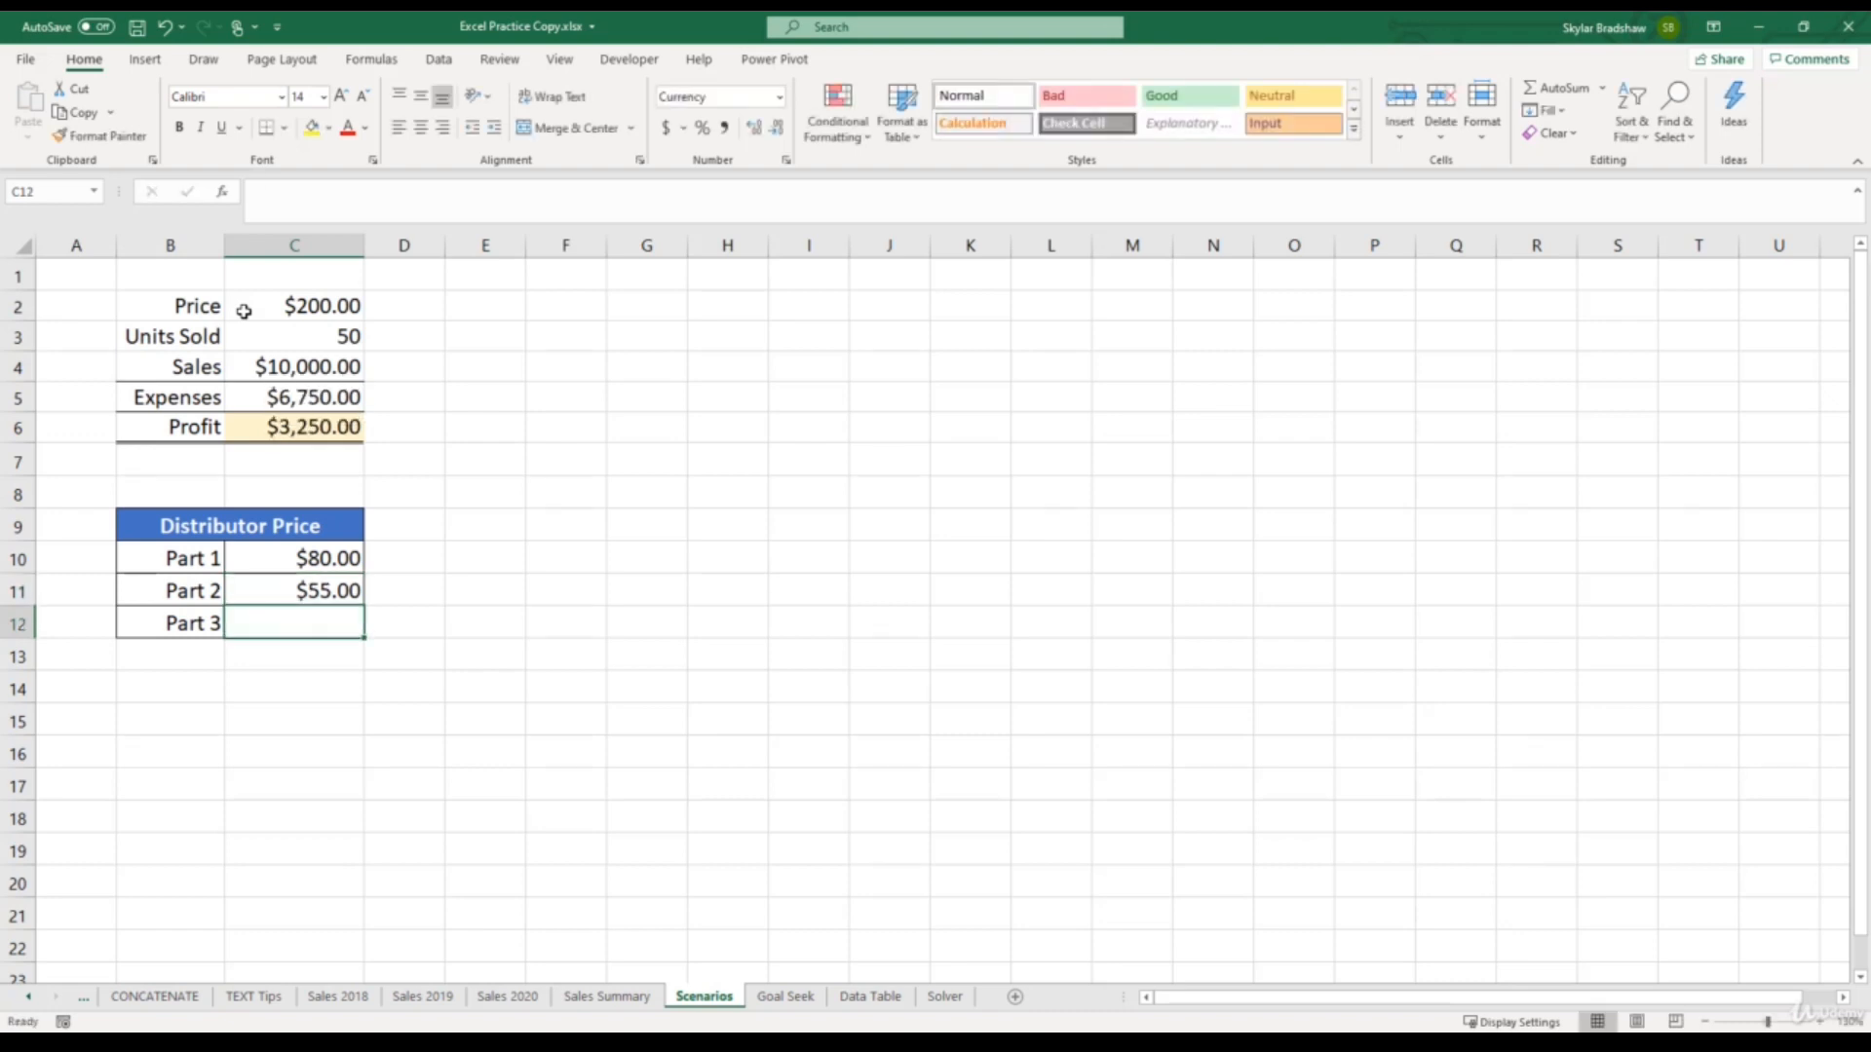
{"action": "type", "text": "25"}
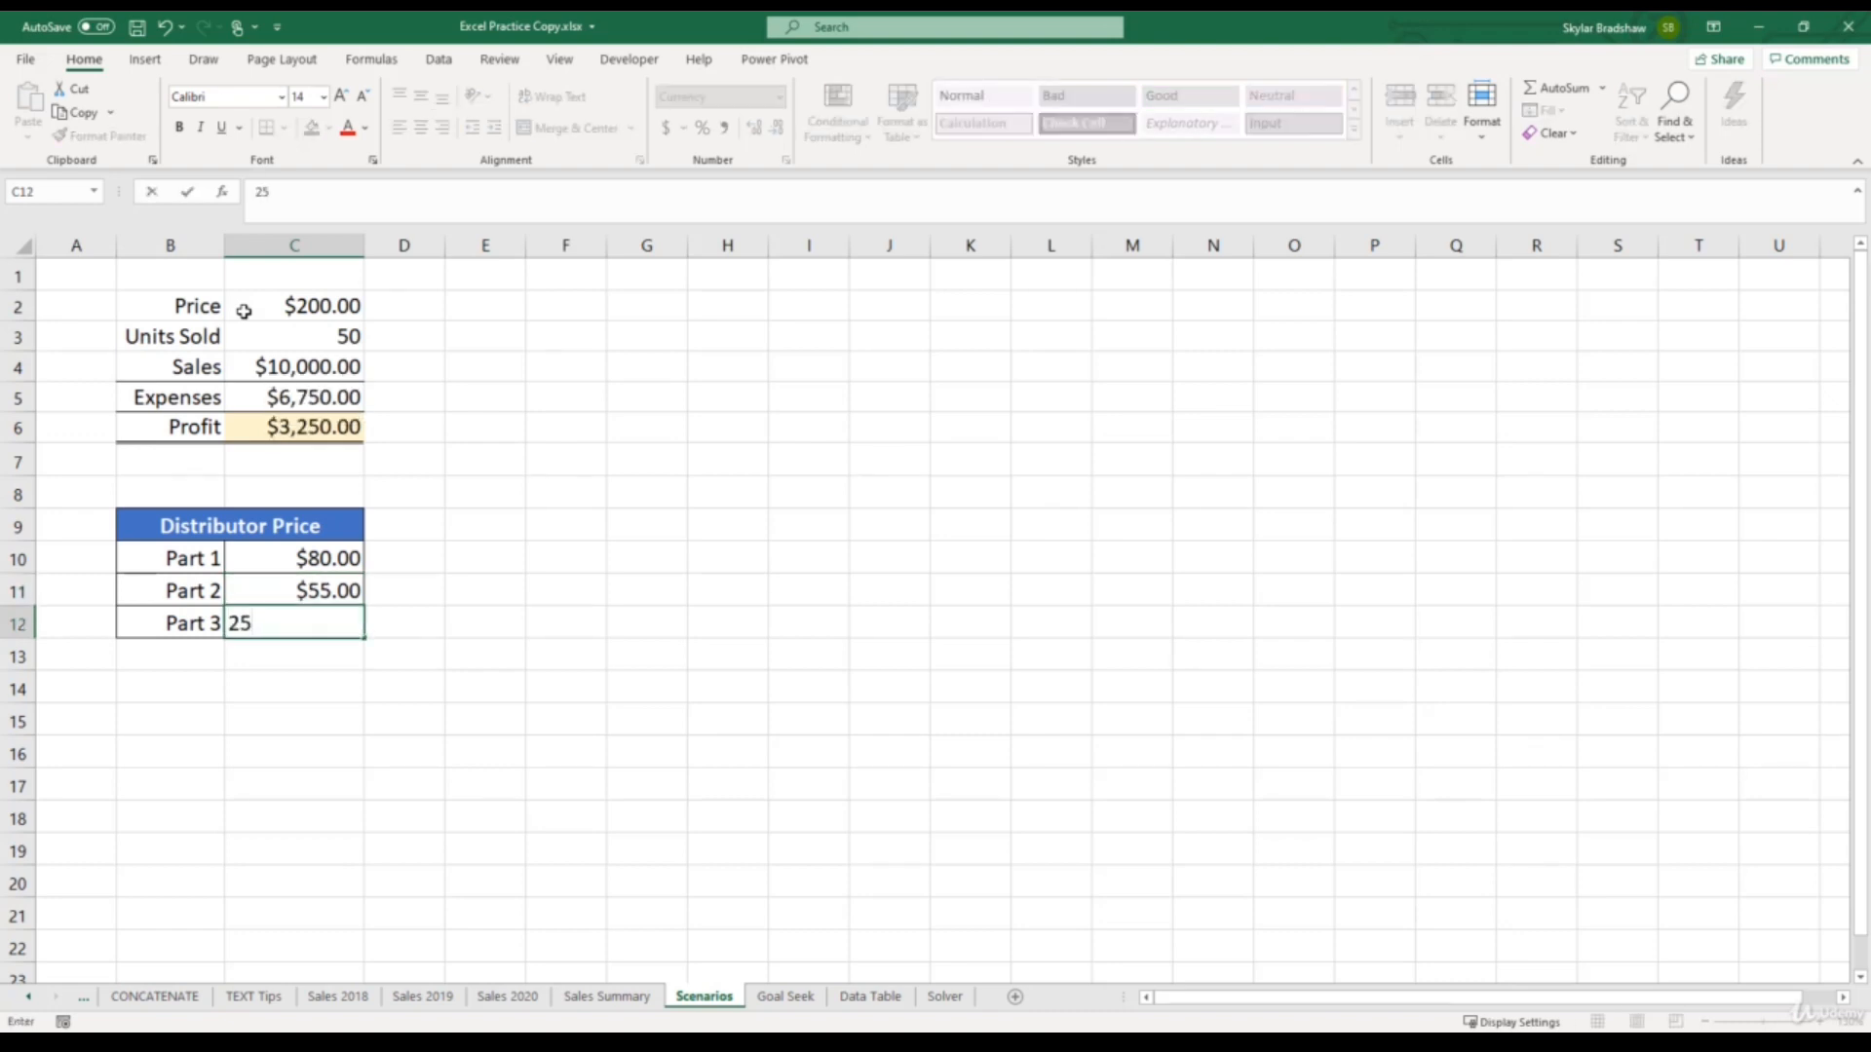
{"action": "key", "text": "Return"}
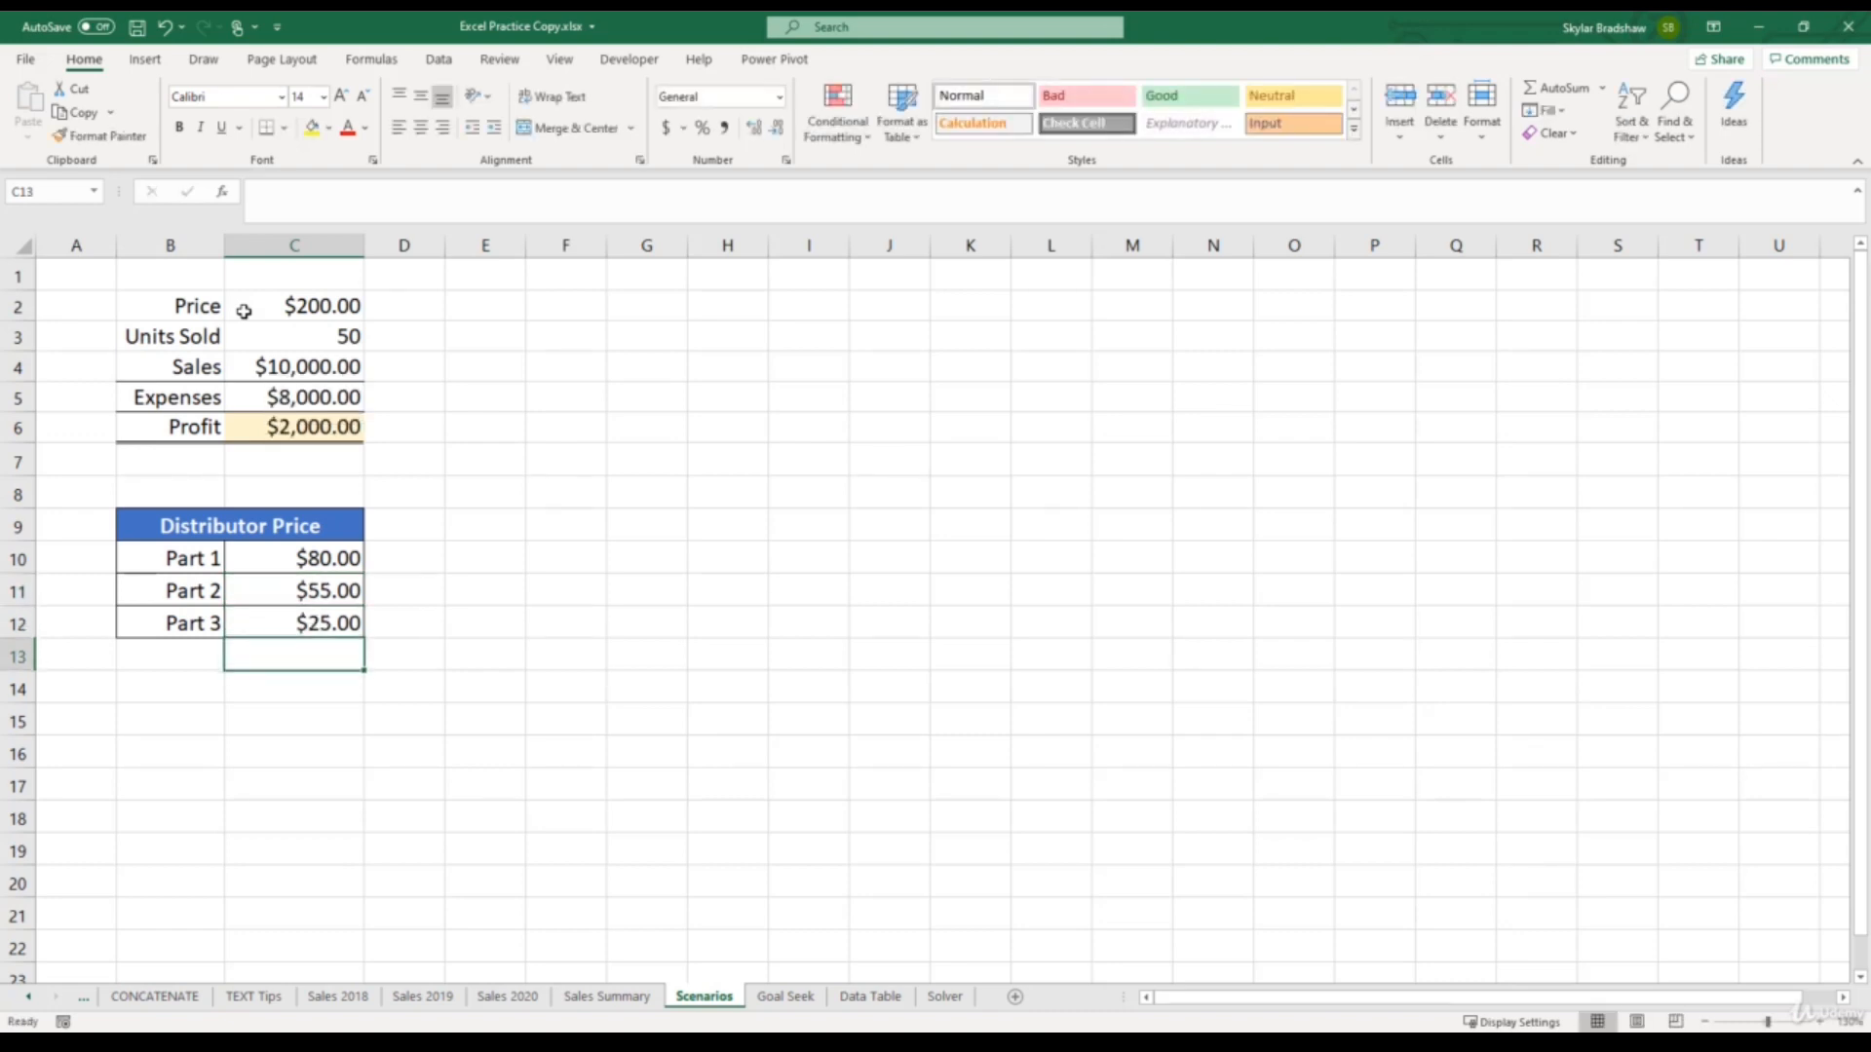
- Check how units sold, sales, expenses and profit respond to the entered part prices
{"action": "left_click", "coordinate": [250, 335]}
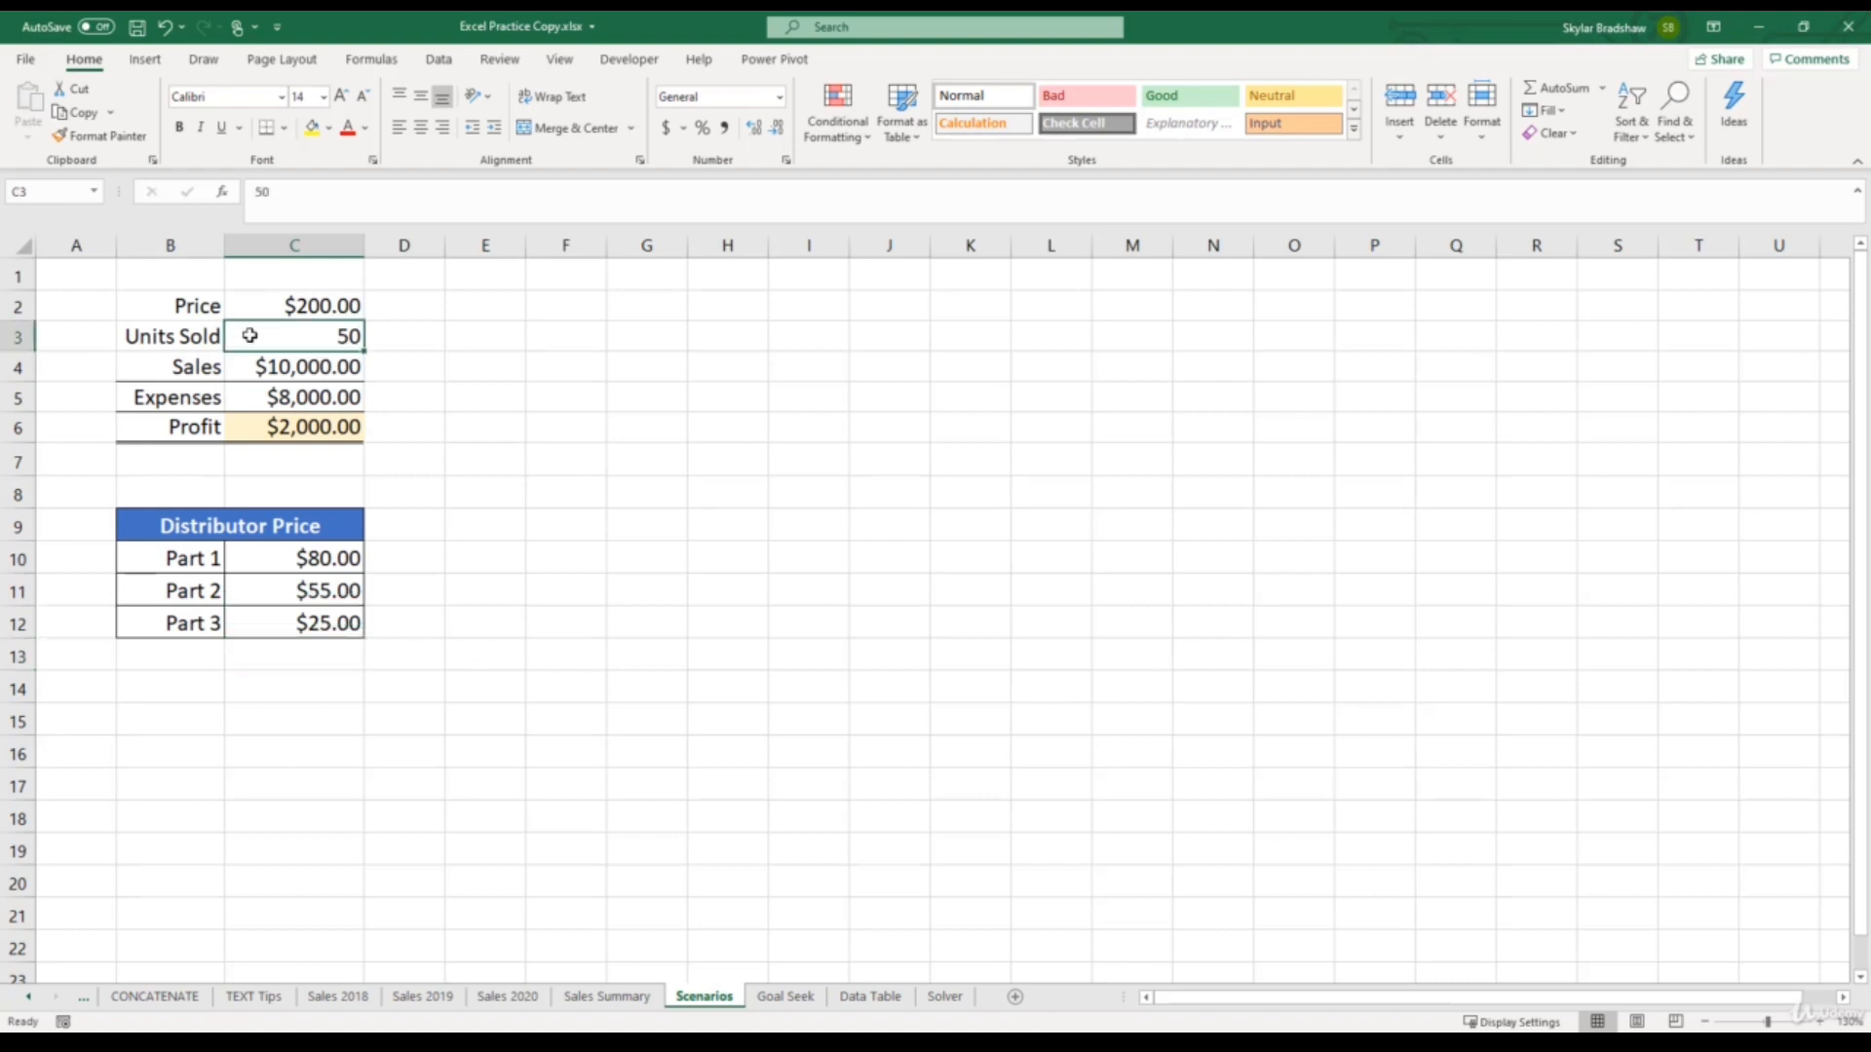
{"action": "left_click", "coordinate": [248, 365]}
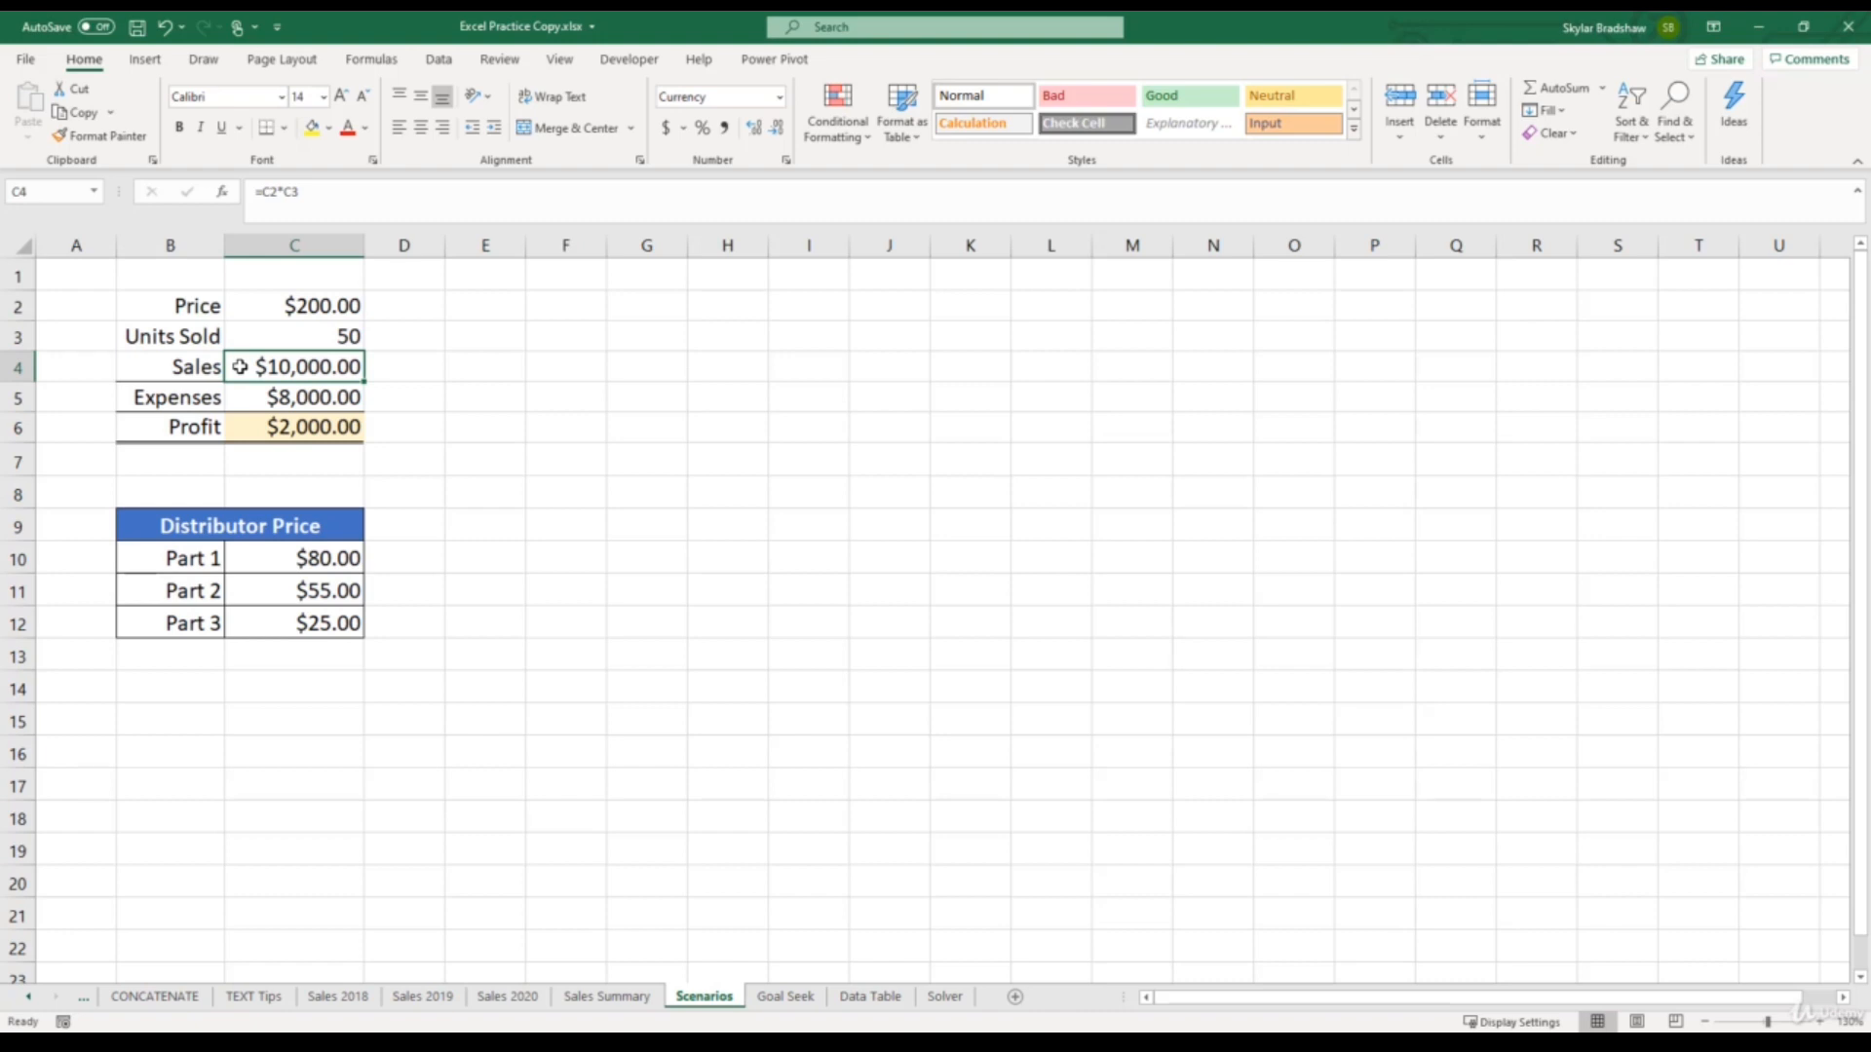
{"action": "left_click", "coordinate": [242, 397]}
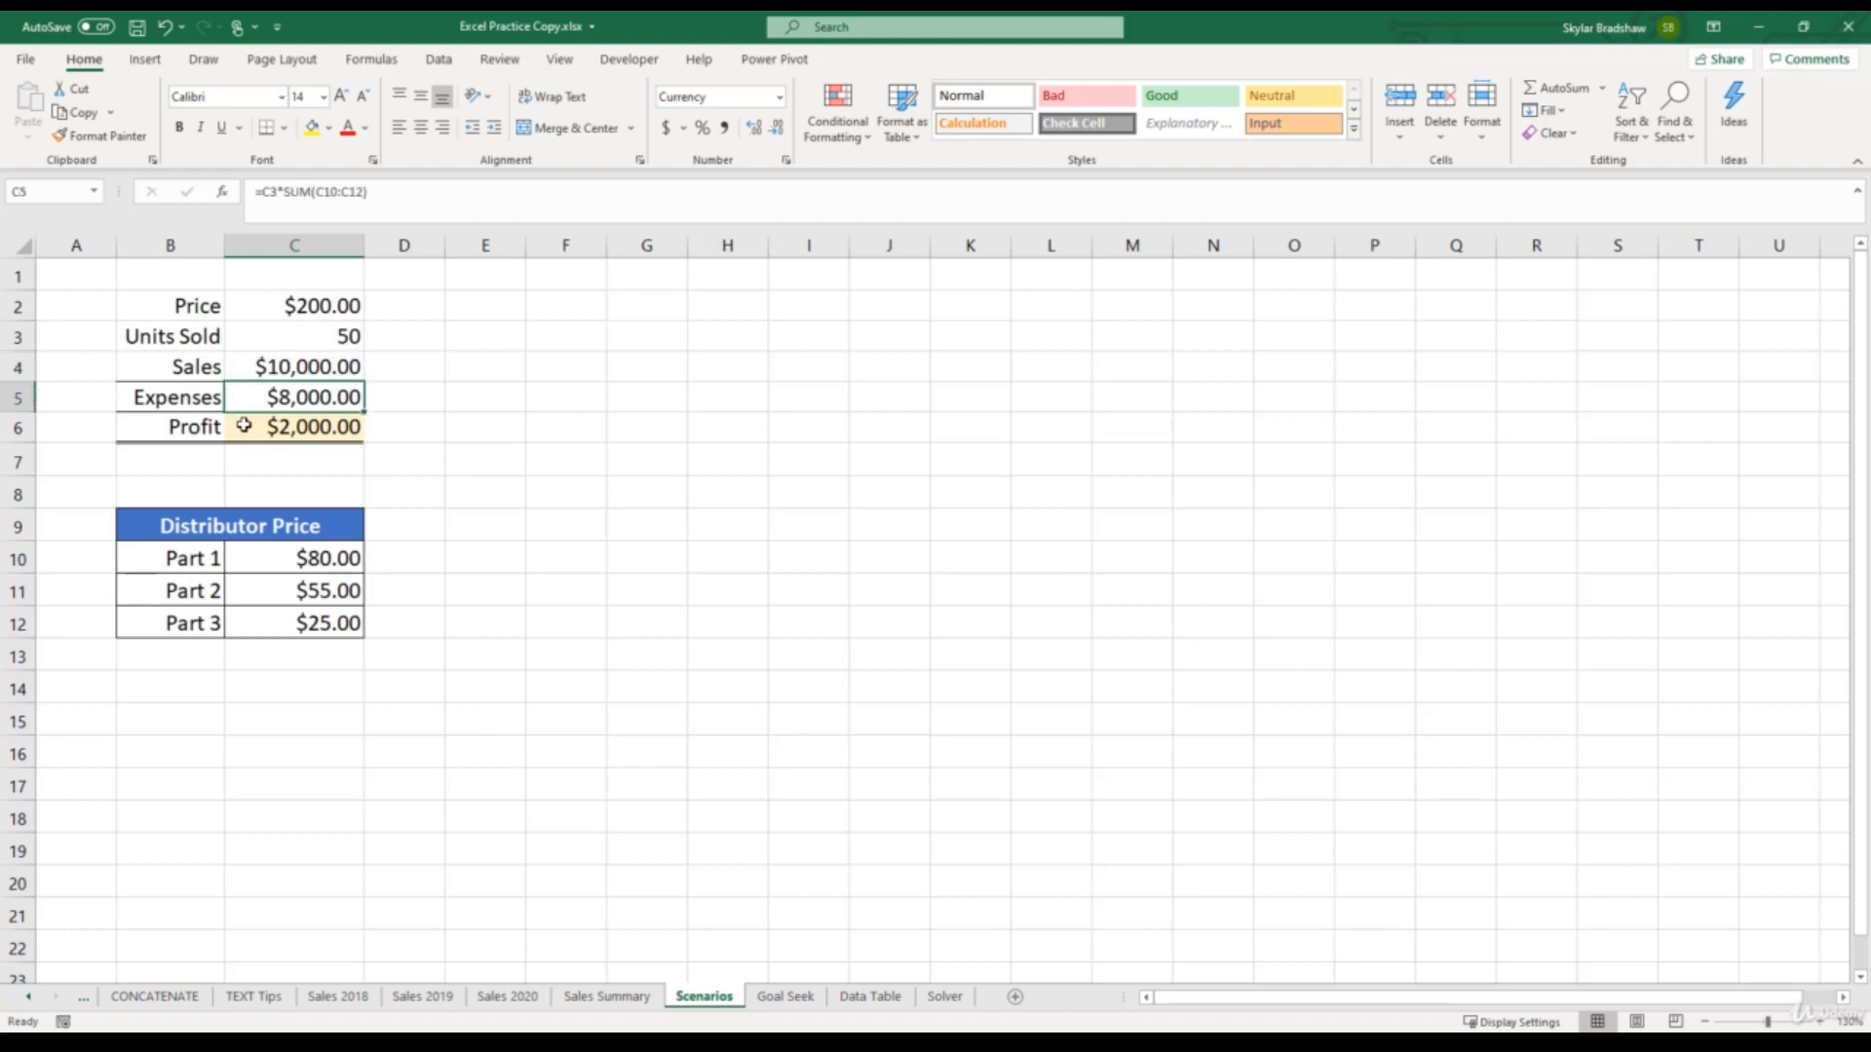
{"action": "left_click", "coordinate": [244, 426]}
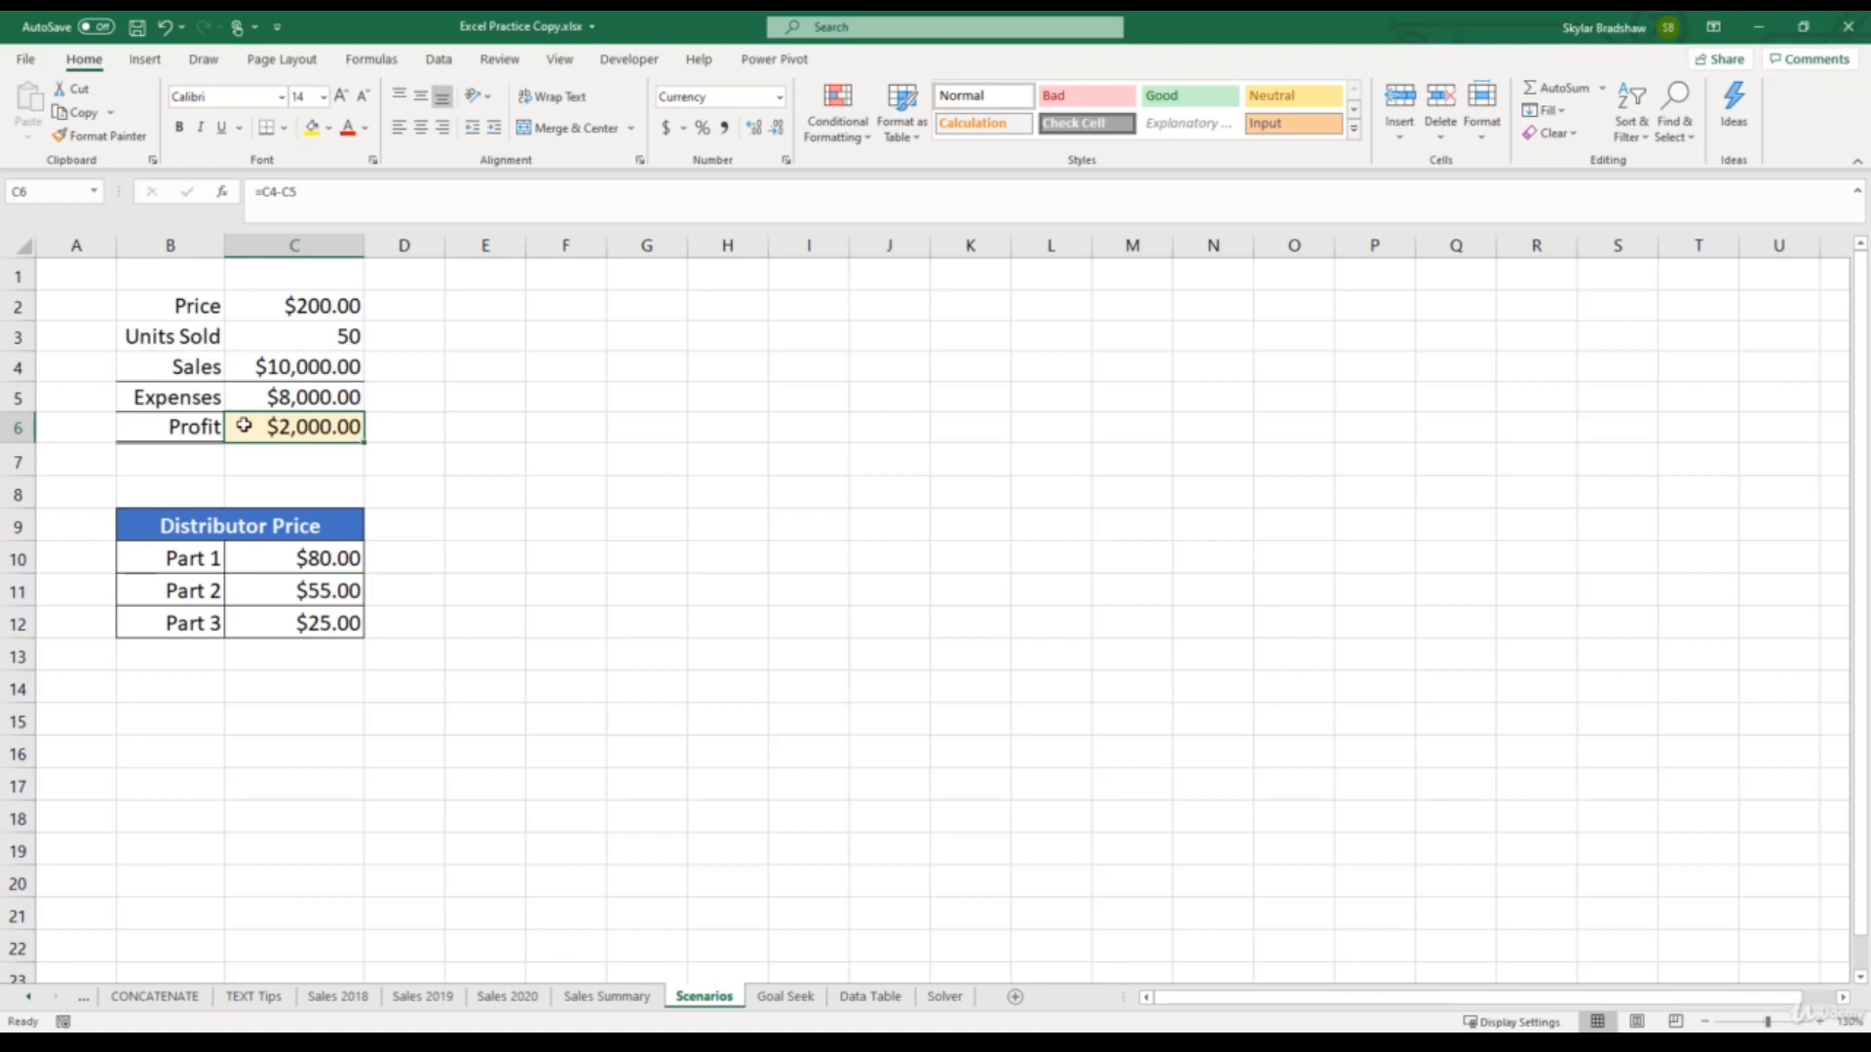
{"action": "left_click_drag", "start_coordinate": [154, 554], "coordinate": [153, 610]}
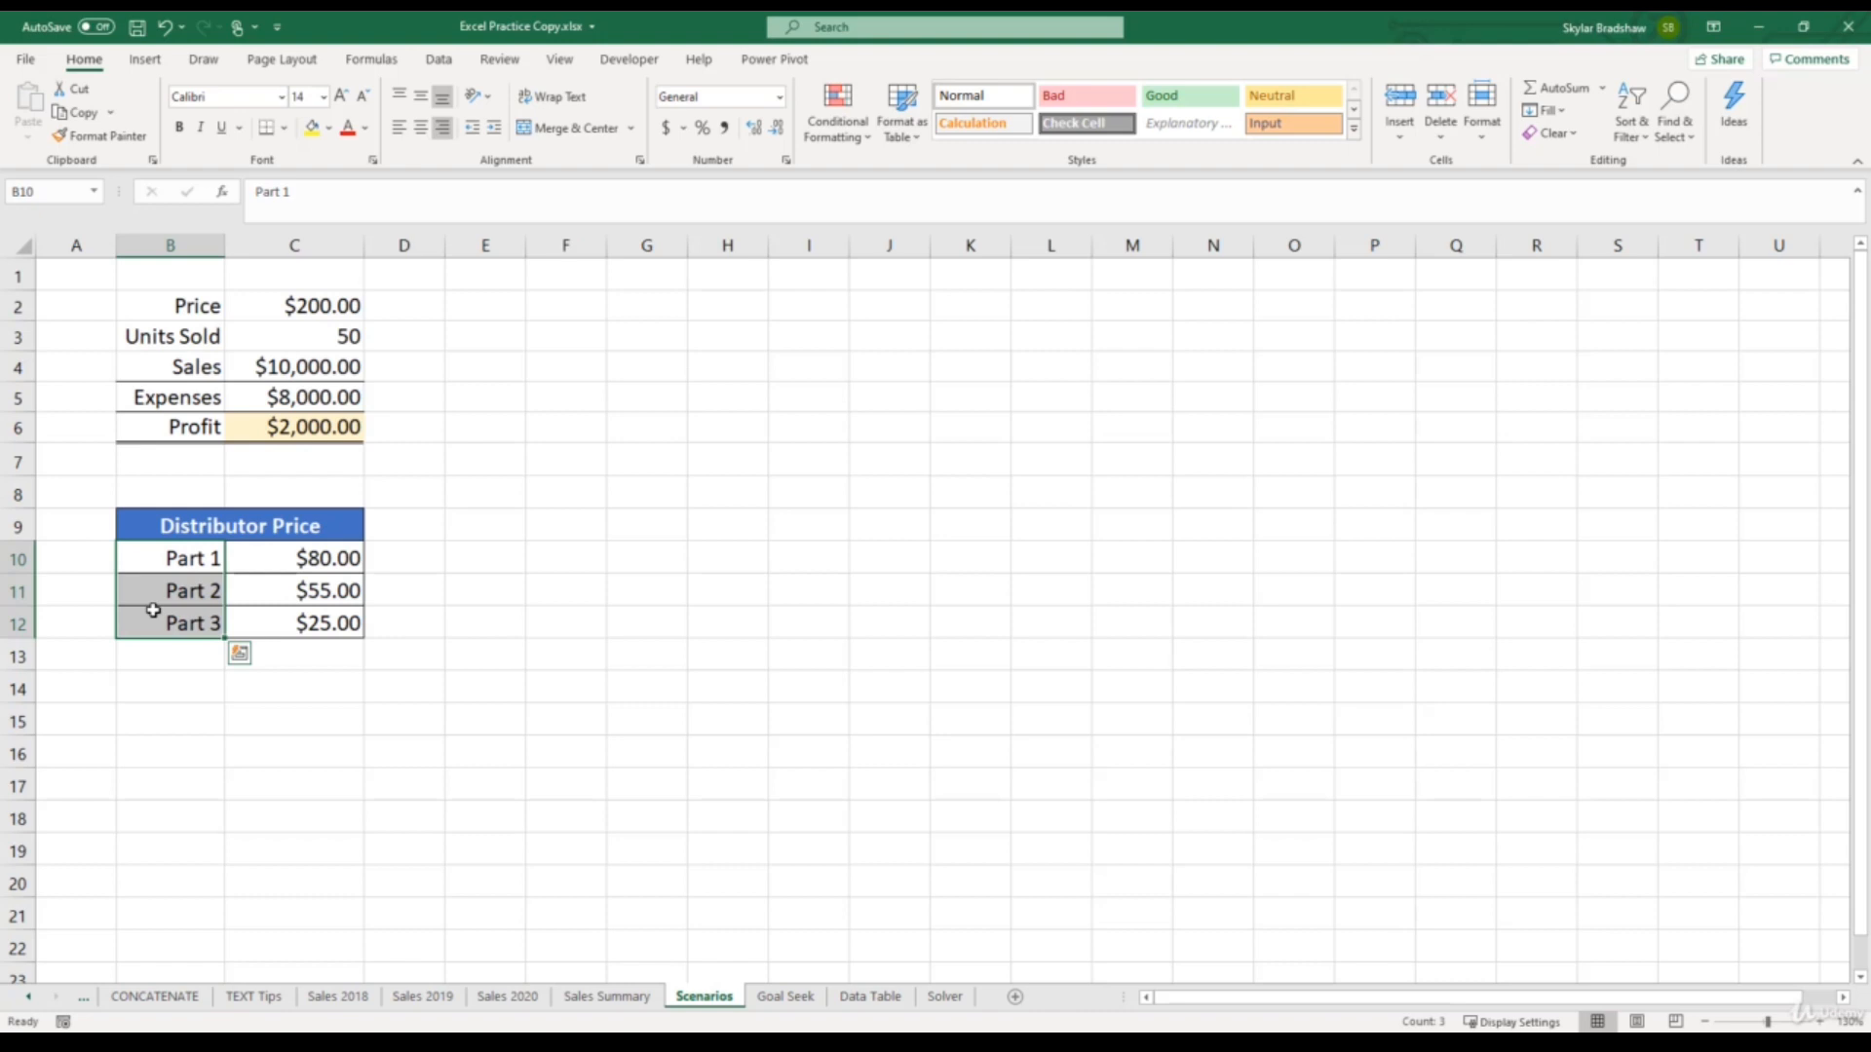
- Create a what-if scenario named Dis1 with changing cells C10:C12 and the values 80, 55 and 25
{"action": "left_click", "coordinate": [255, 557]}
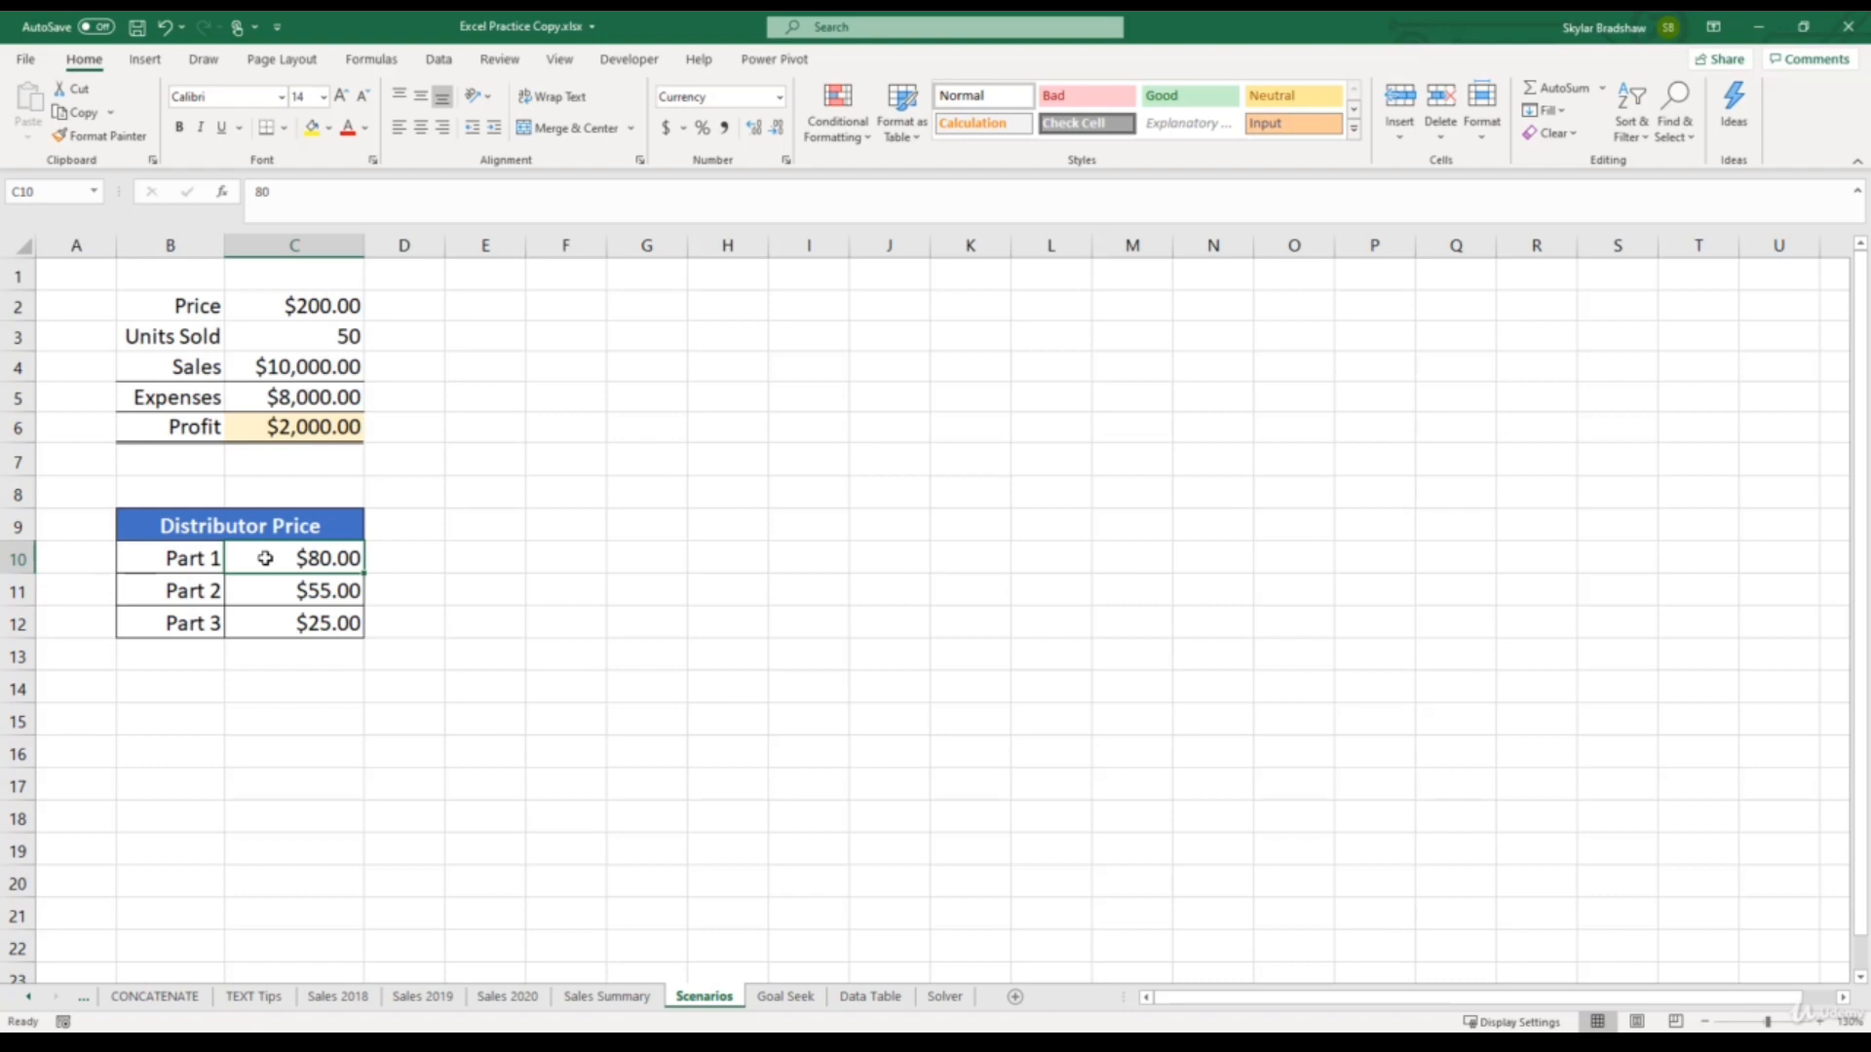
{"action": "left_click_drag", "start_coordinate": [265, 558], "coordinate": [265, 622]}
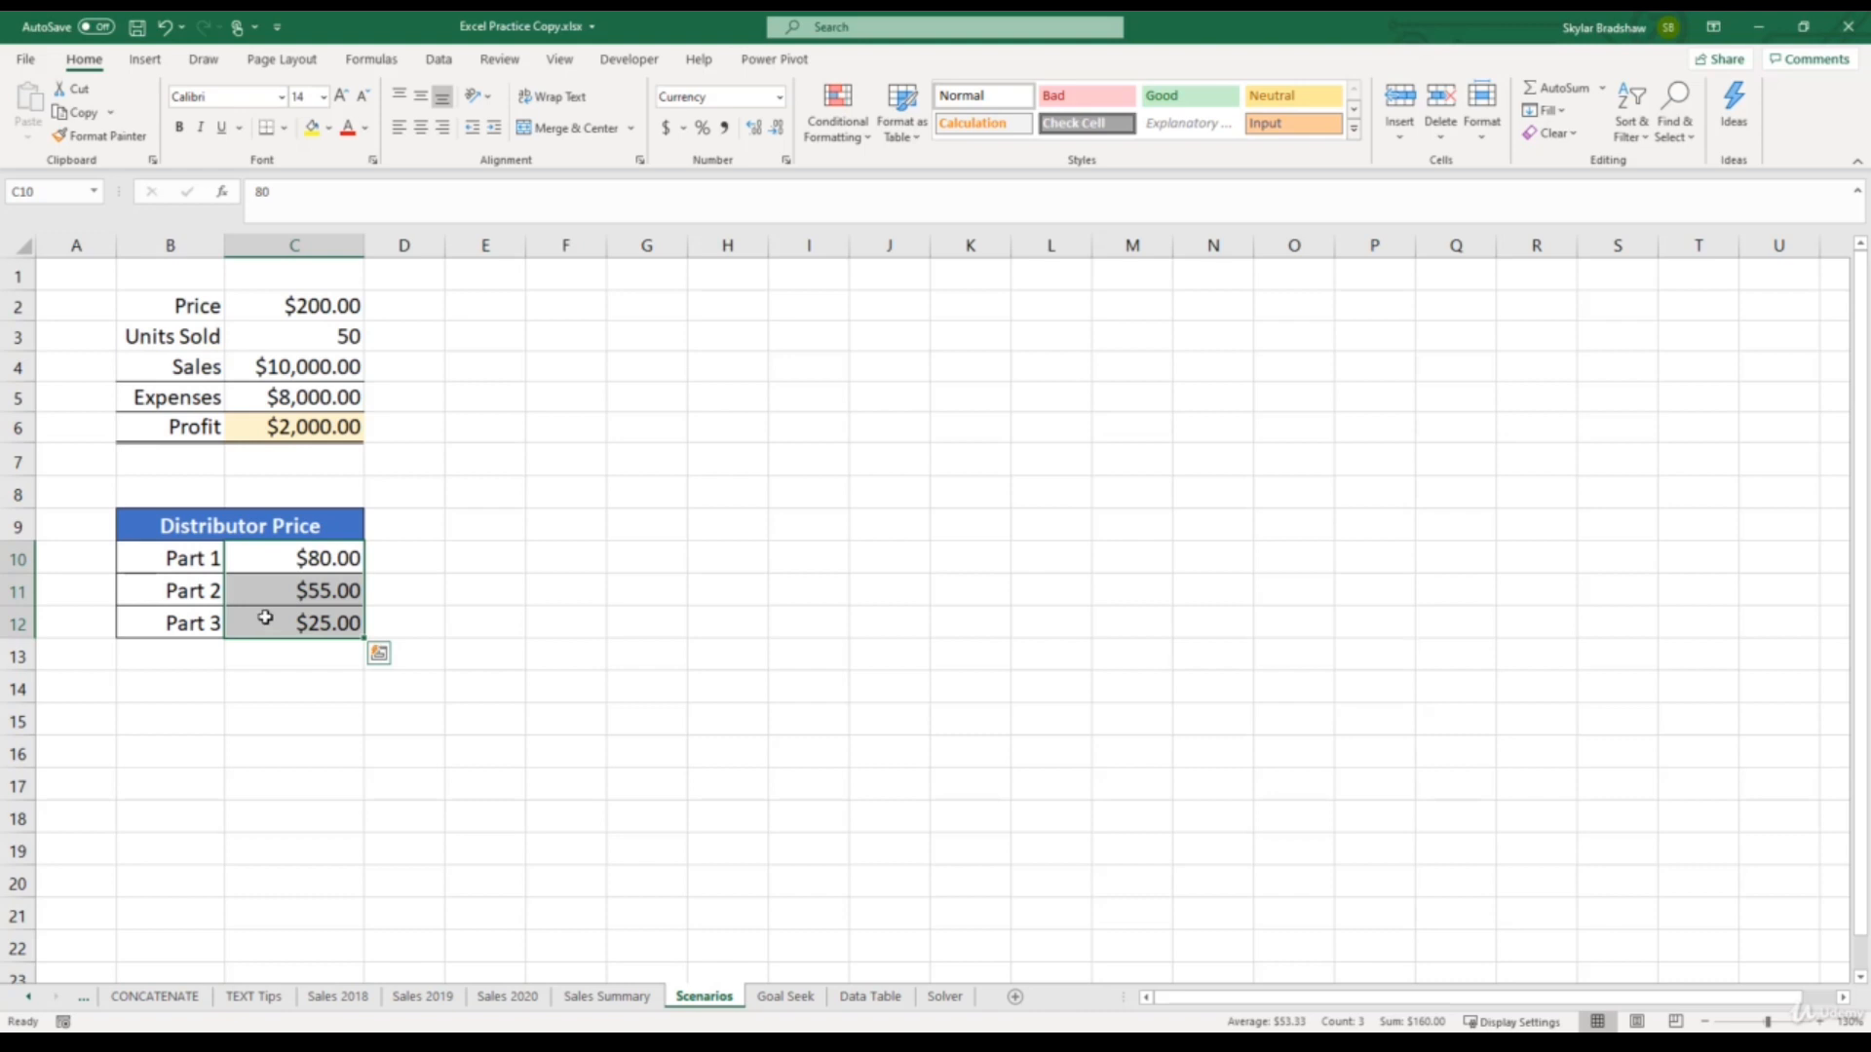
{"action": "left_click", "coordinate": [440, 60]}
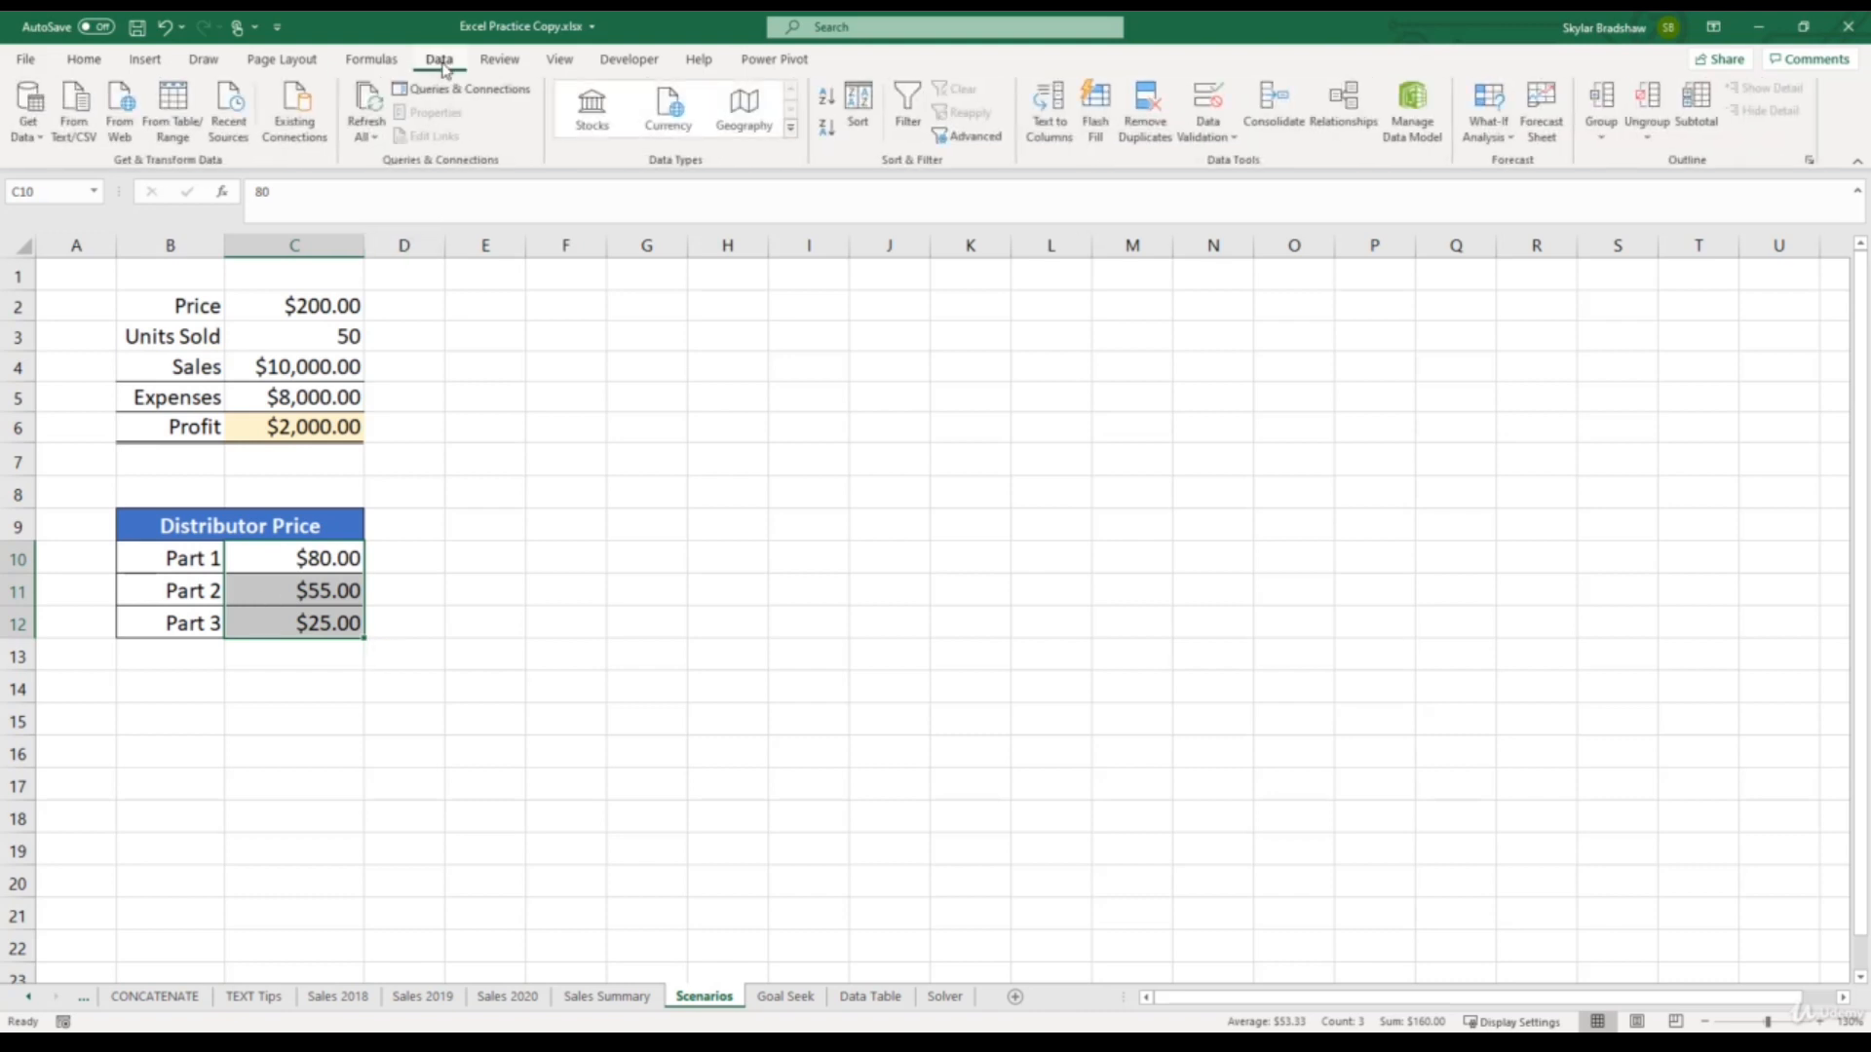
{"action": "left_click", "coordinate": [1490, 136]}
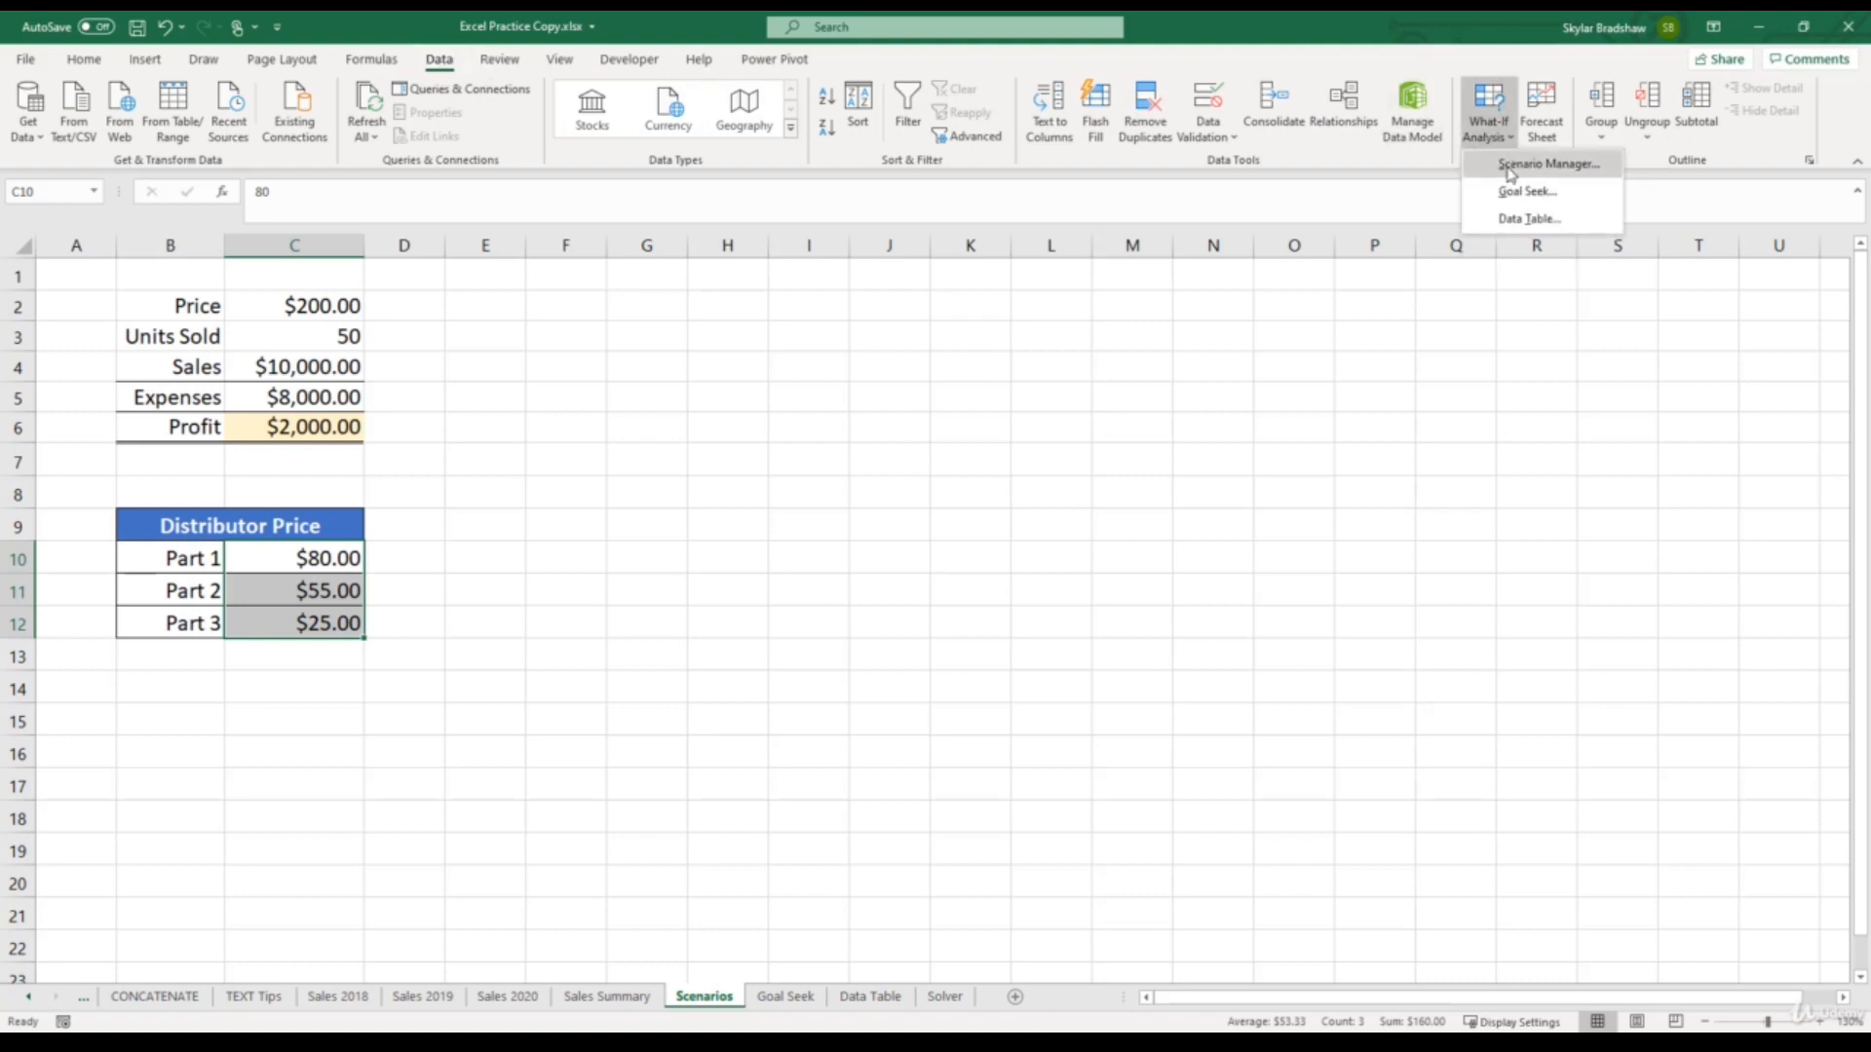
{"action": "left_click", "coordinate": [1510, 171]}
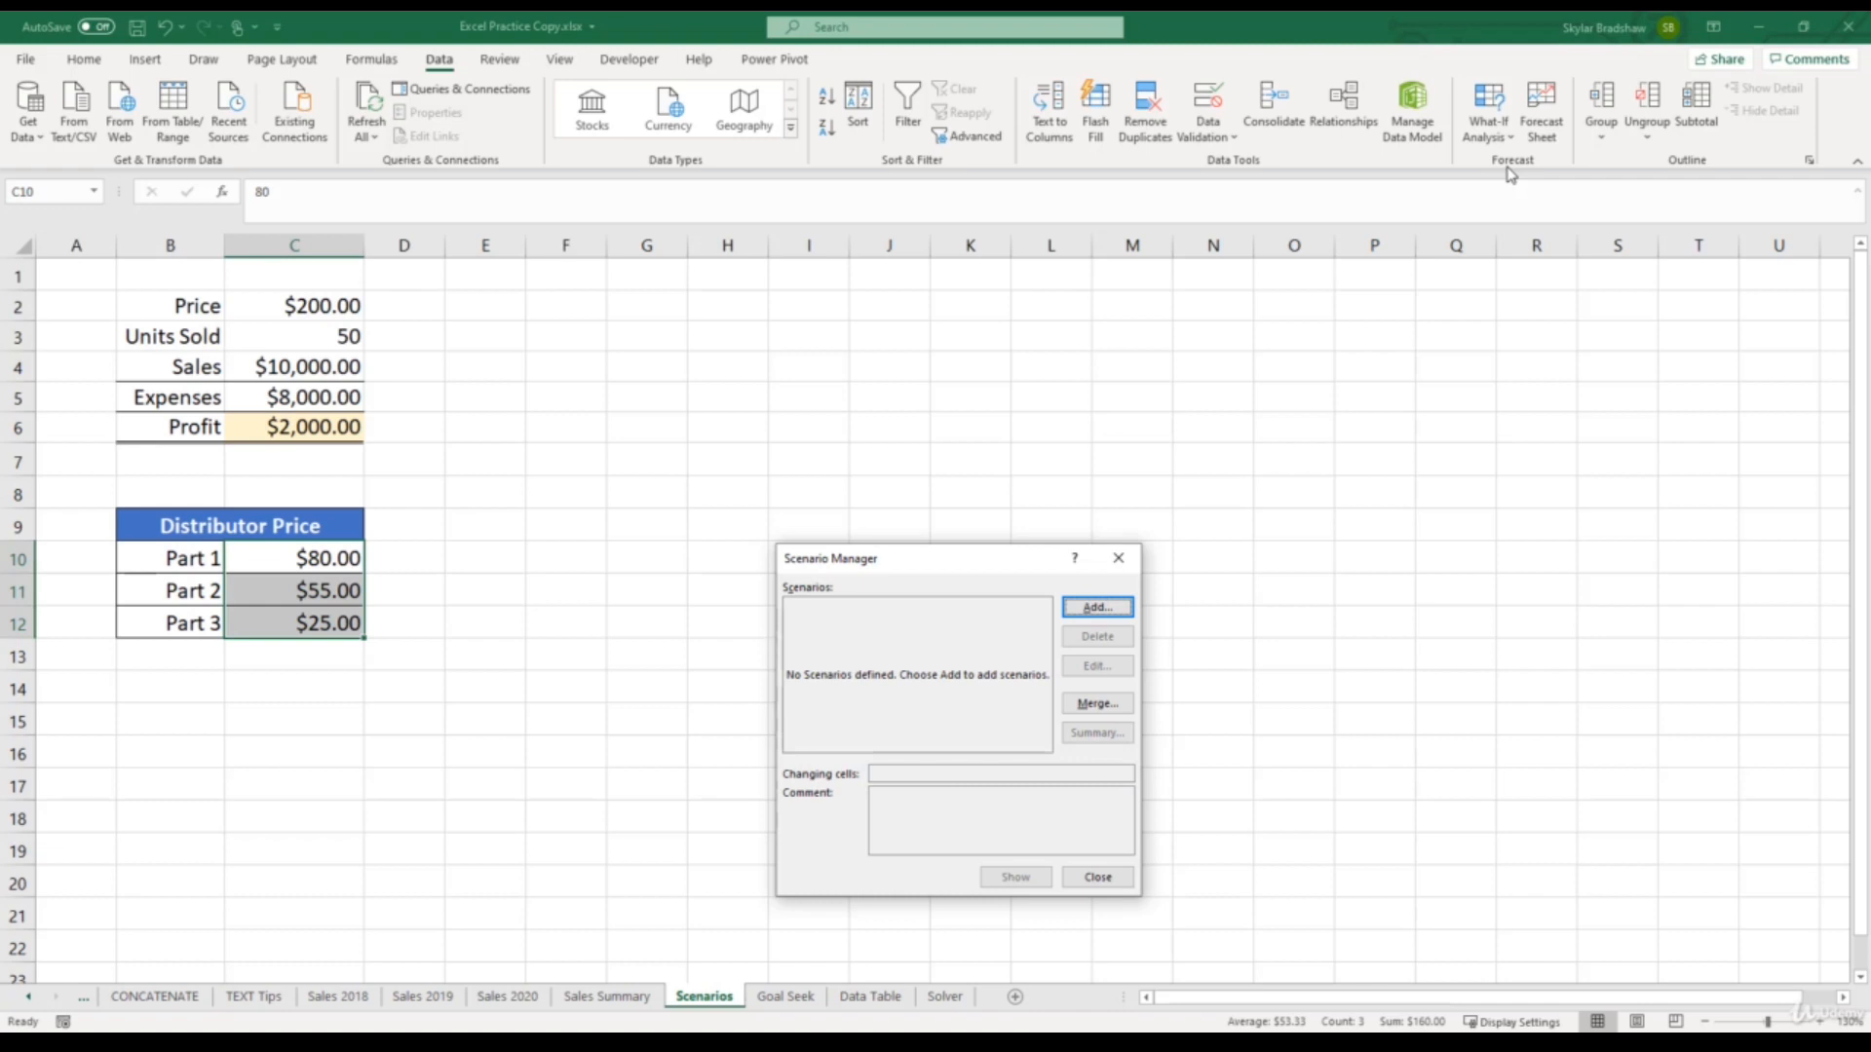
{"action": "left_click", "coordinate": [1125, 609]}
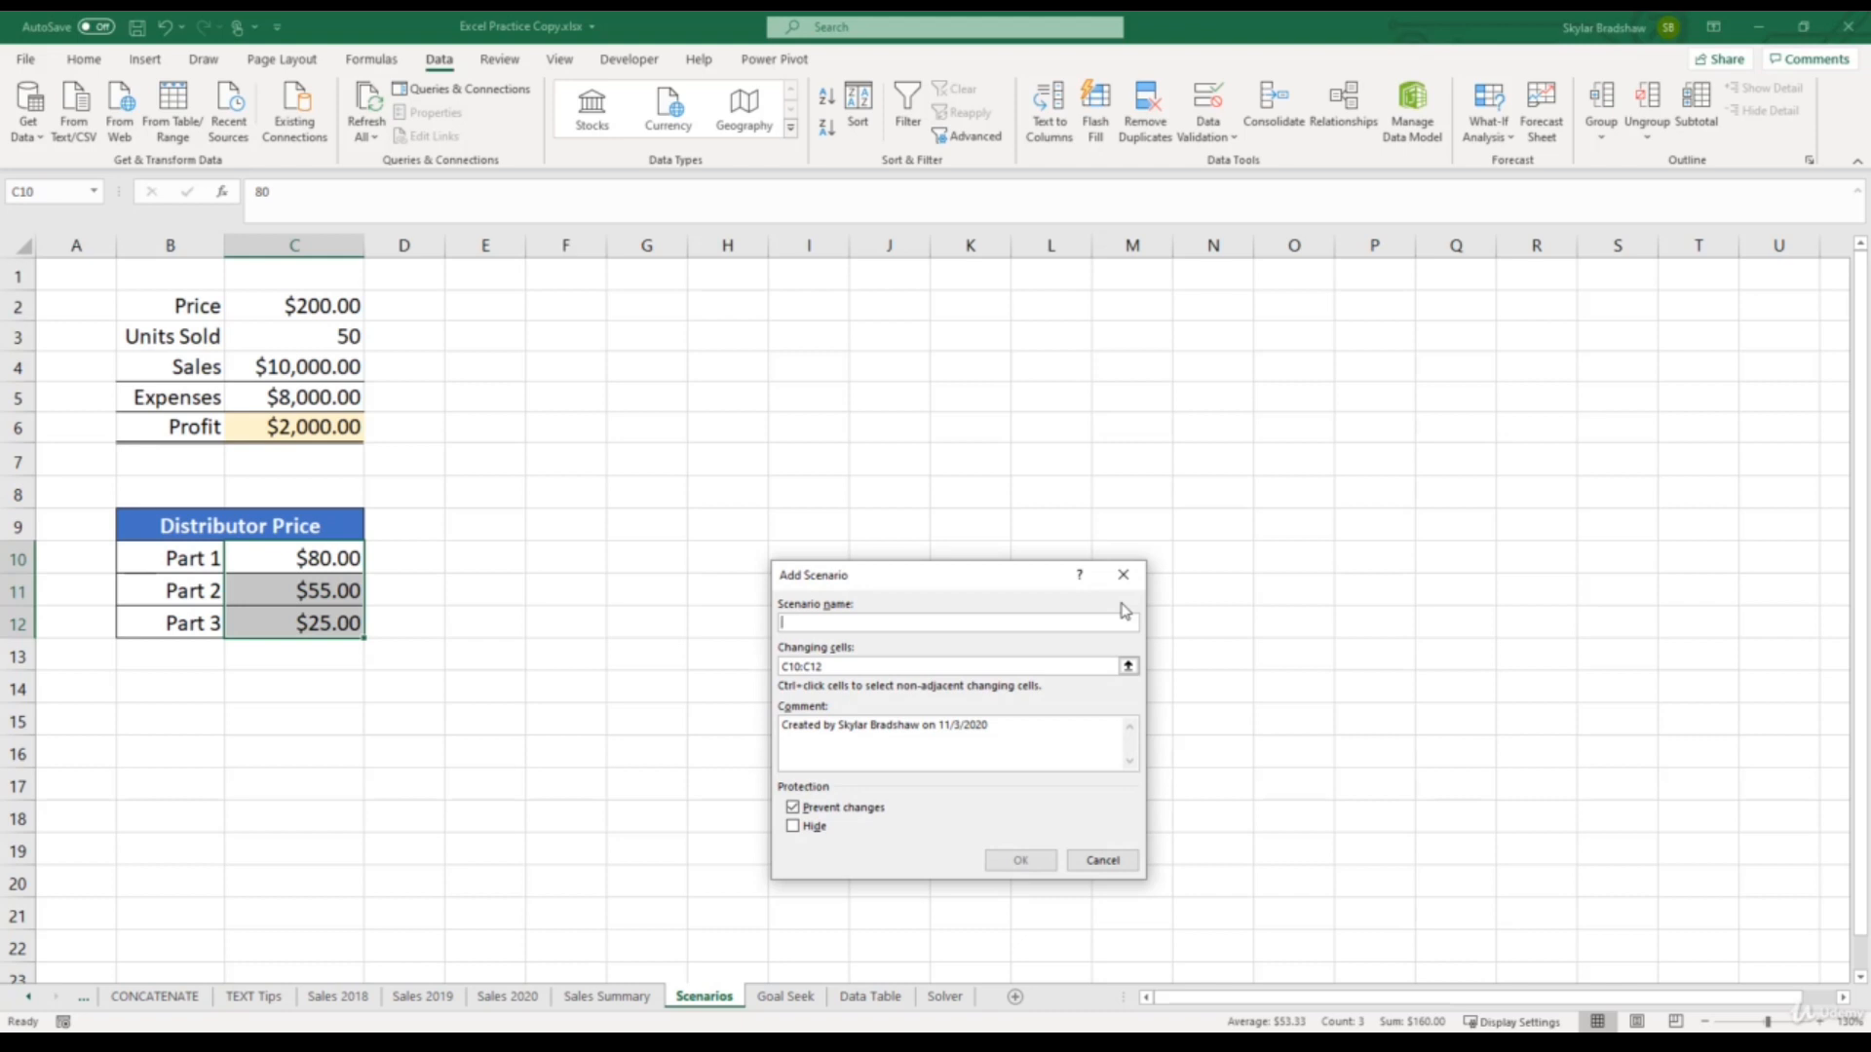
{"action": "type", "text": "Dis1"}
{"action": "left_click", "coordinate": [936, 667]}
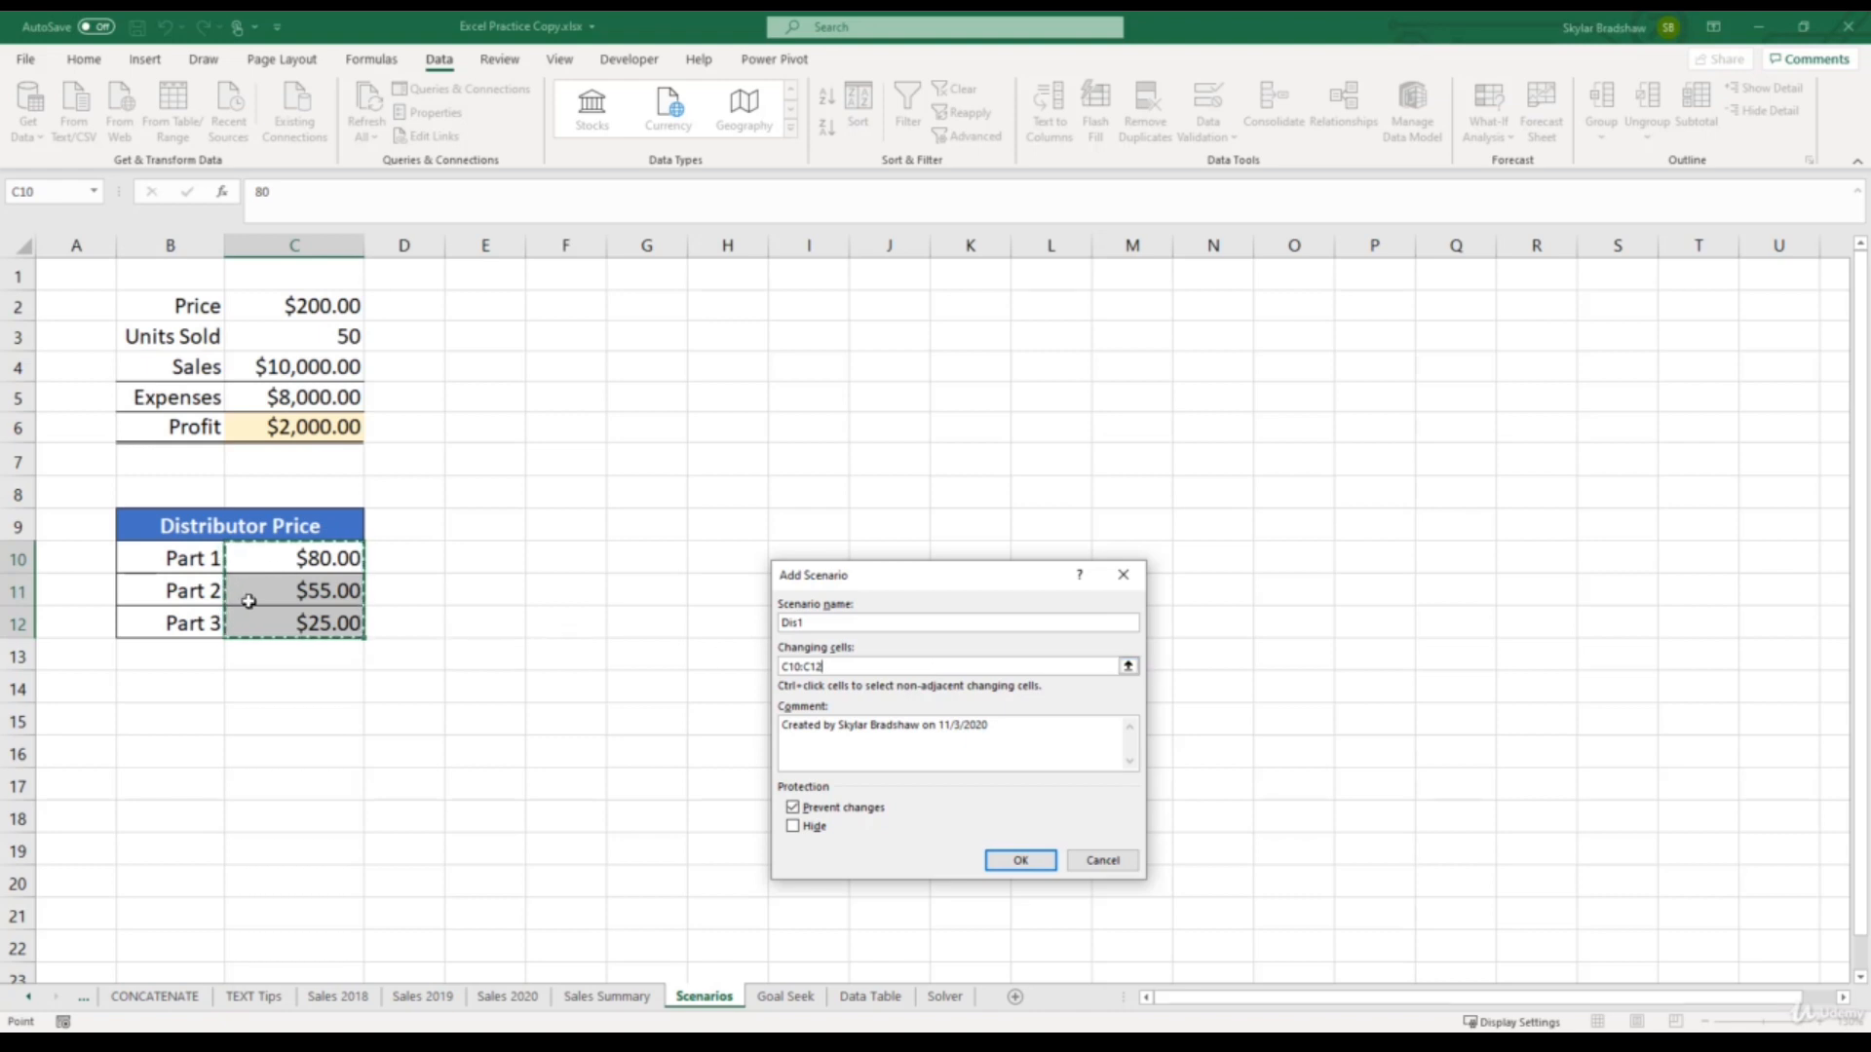
{"action": "left_click", "coordinate": [1028, 861]}
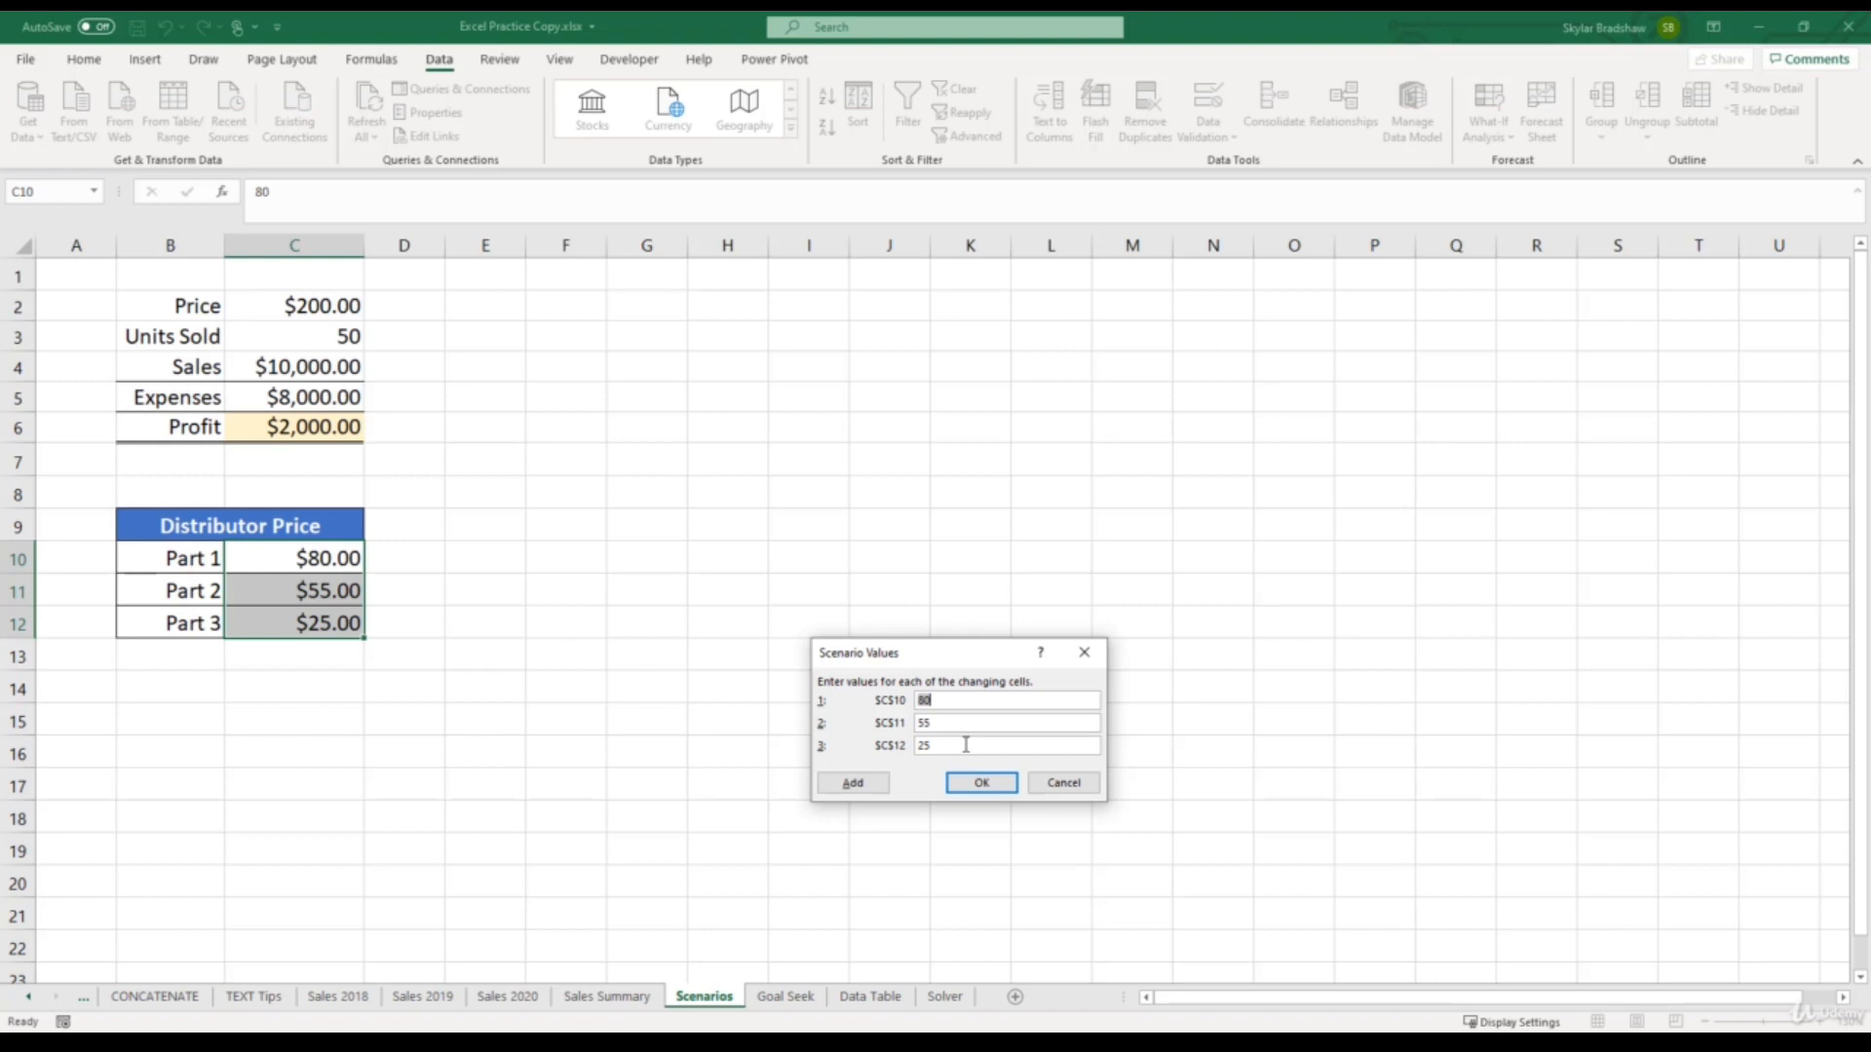
{"action": "left_click", "coordinate": [969, 782]}
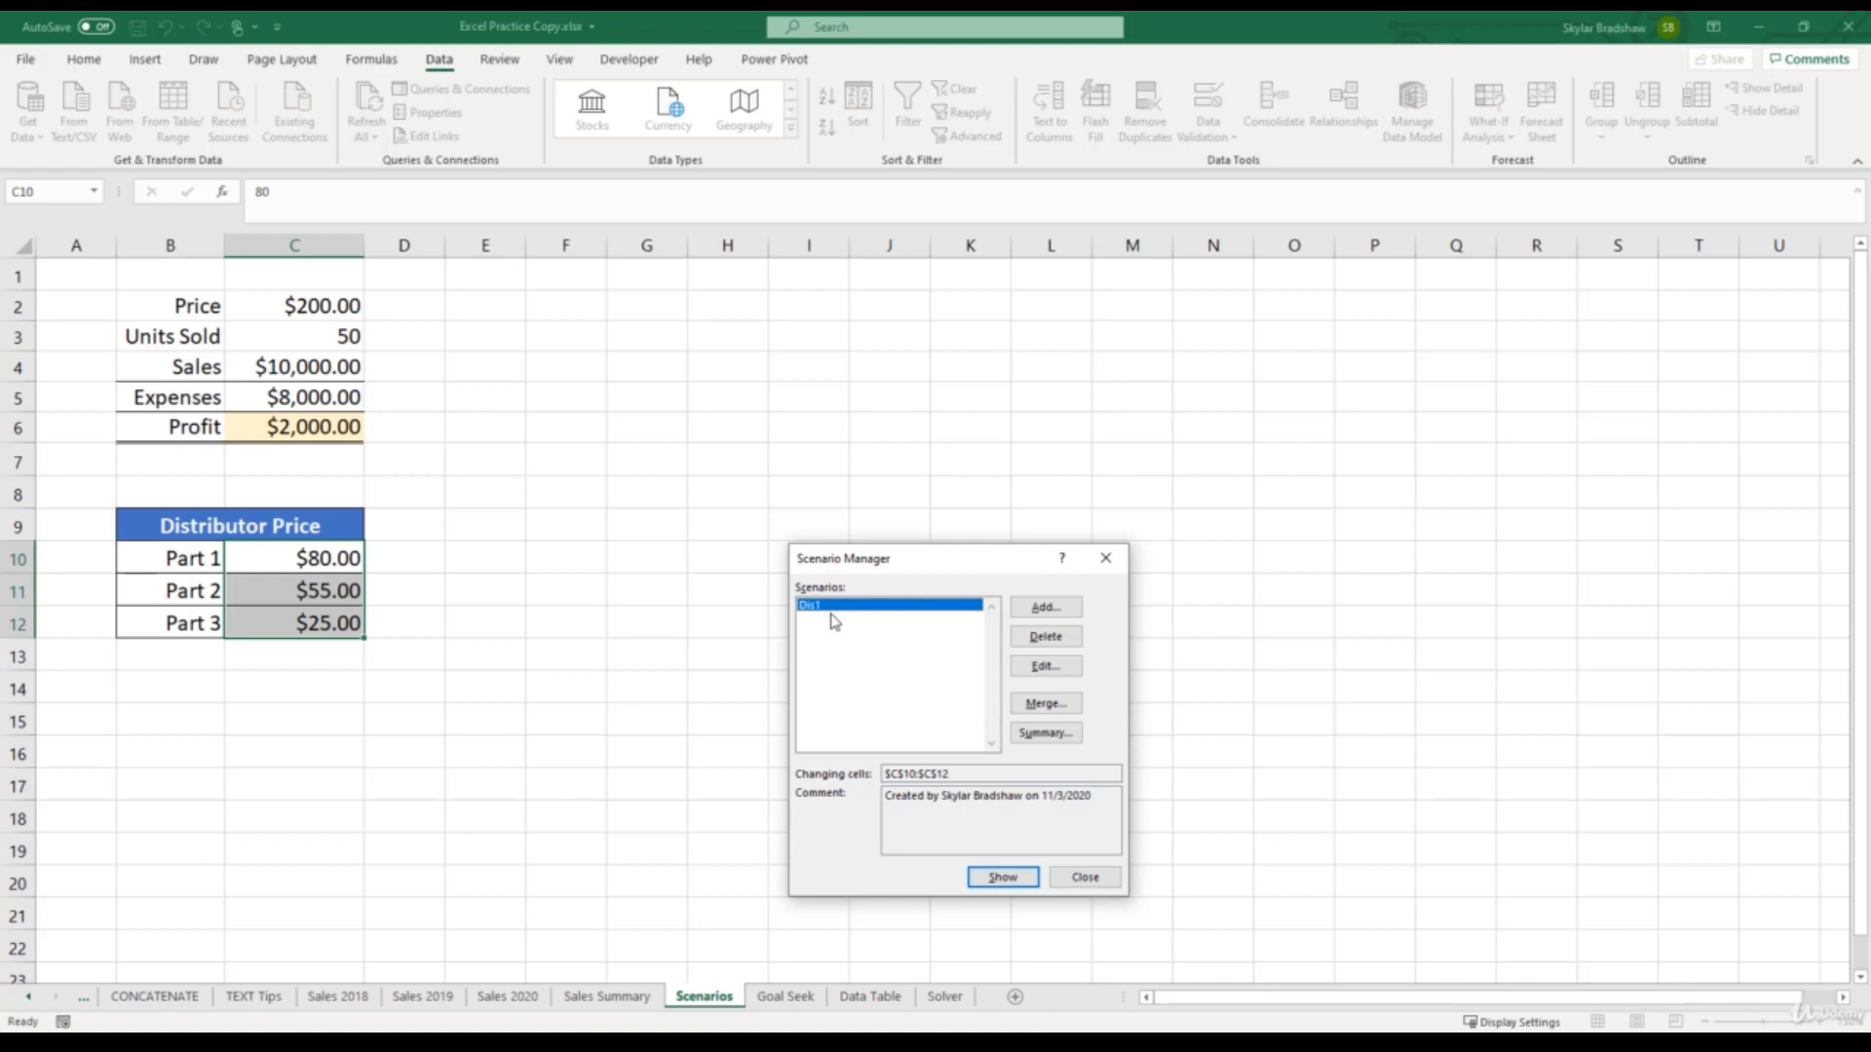
- Add a second scenario named Dis2 for C10:C12 with the values 70, 50 and 38
{"action": "left_click", "coordinate": [1021, 608]}
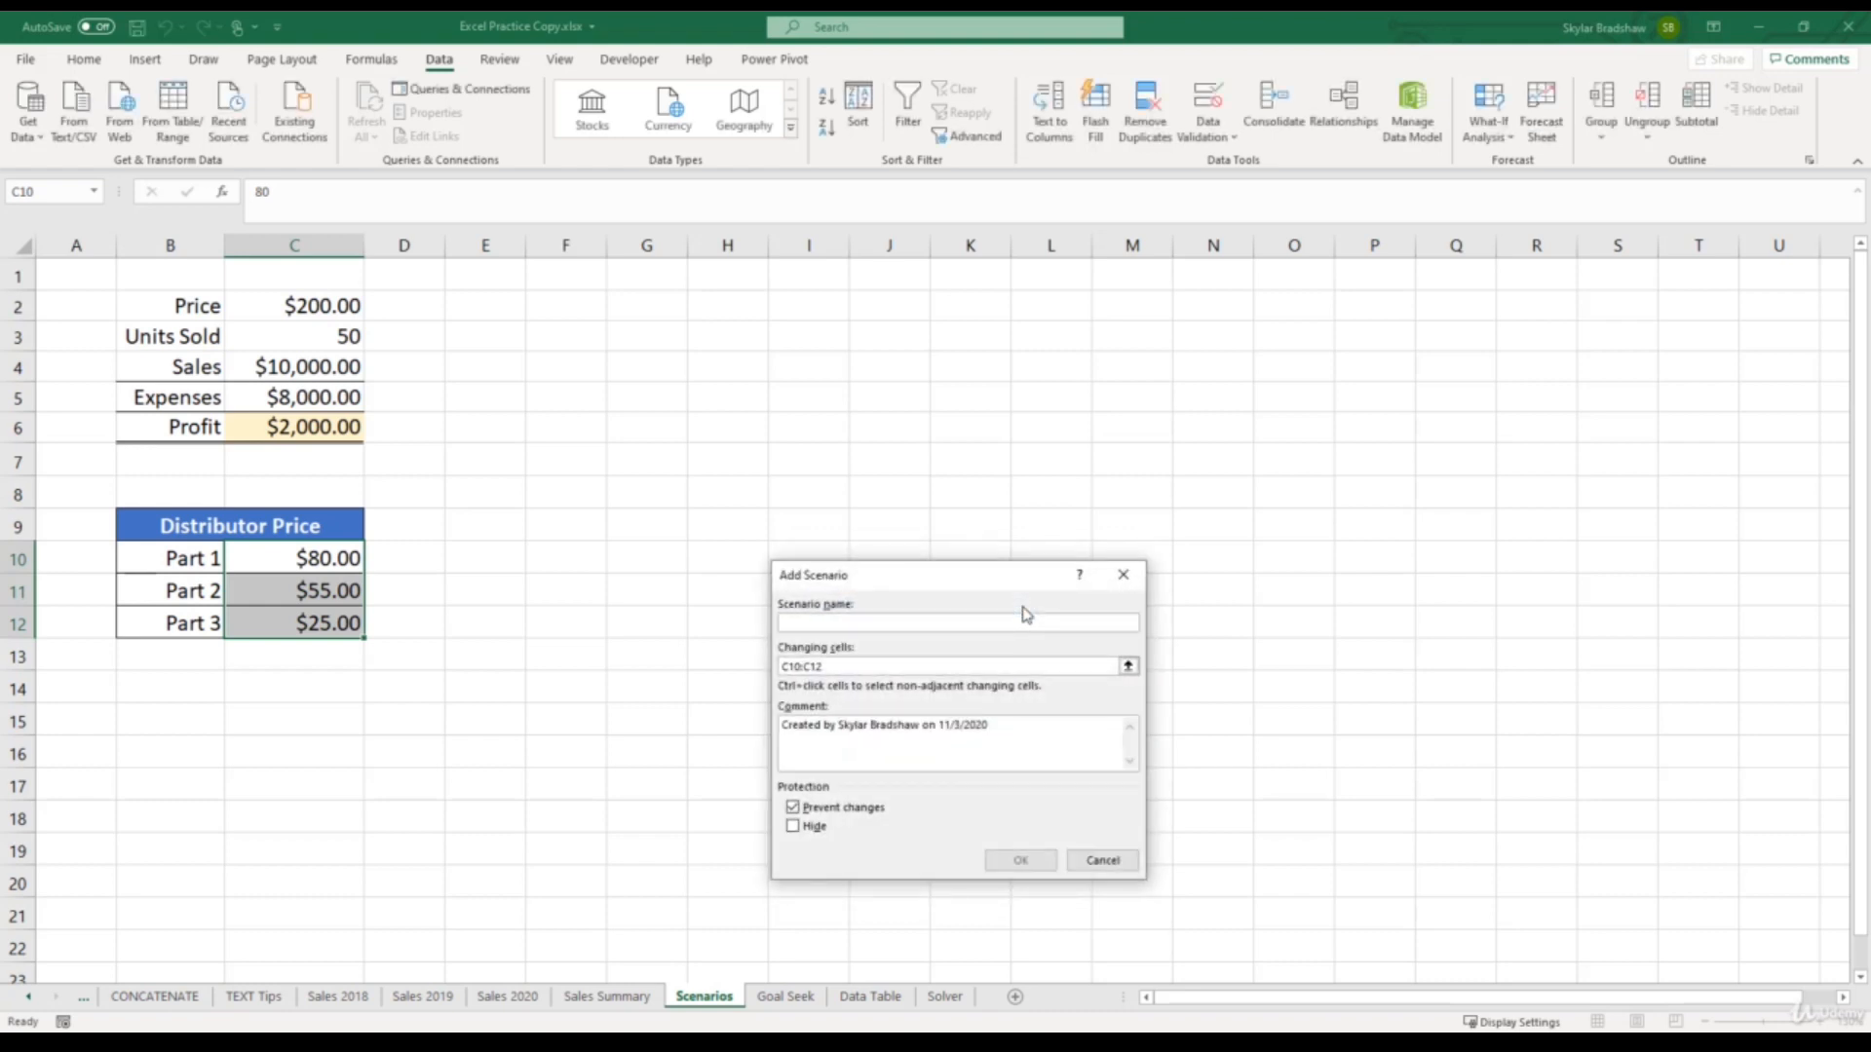
{"action": "type", "text": "Dis2"}
{"action": "left_click", "coordinate": [1018, 860]}
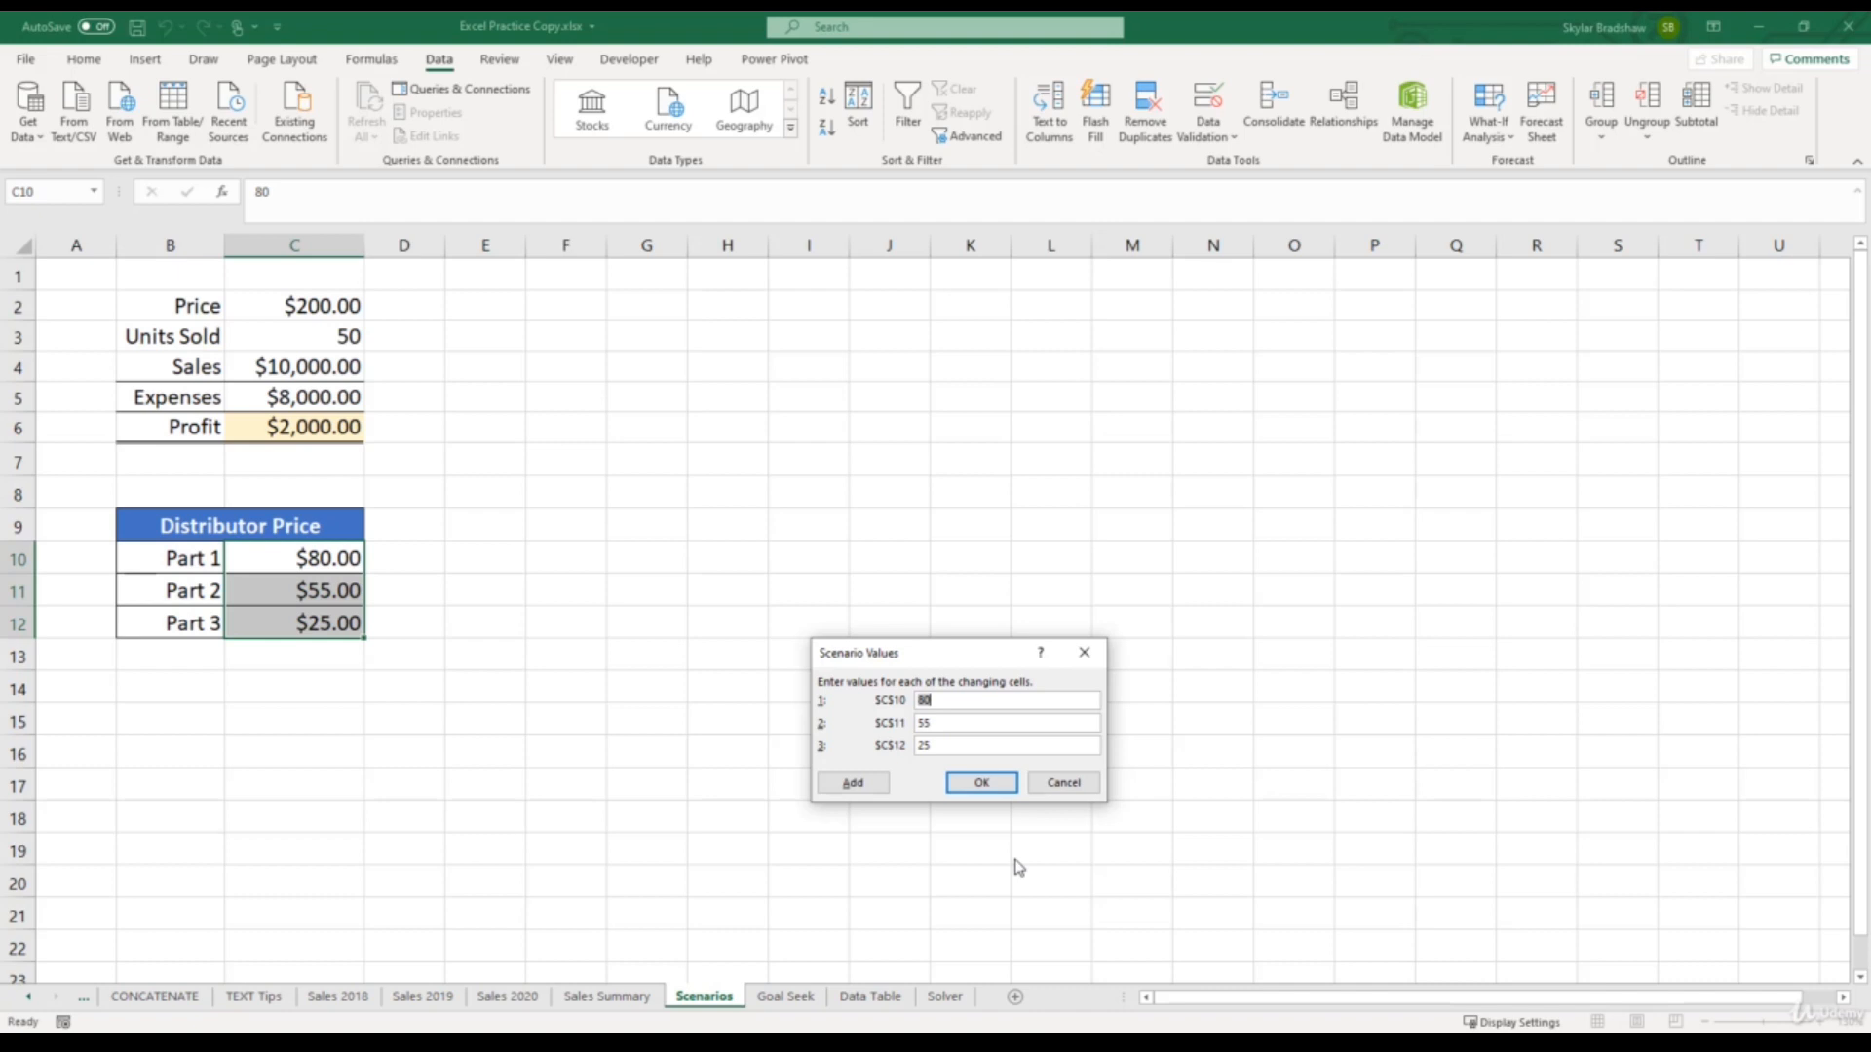
{"action": "type", "text": "70"}
{"action": "left_click", "coordinate": [920, 723]}
{"action": "key", "text": "BackSpace"}
{"action": "type", "text": "0"}
{"action": "key", "text": "Tab"}
{"action": "type", "text": "38"}
{"action": "left_click", "coordinate": [965, 783]}
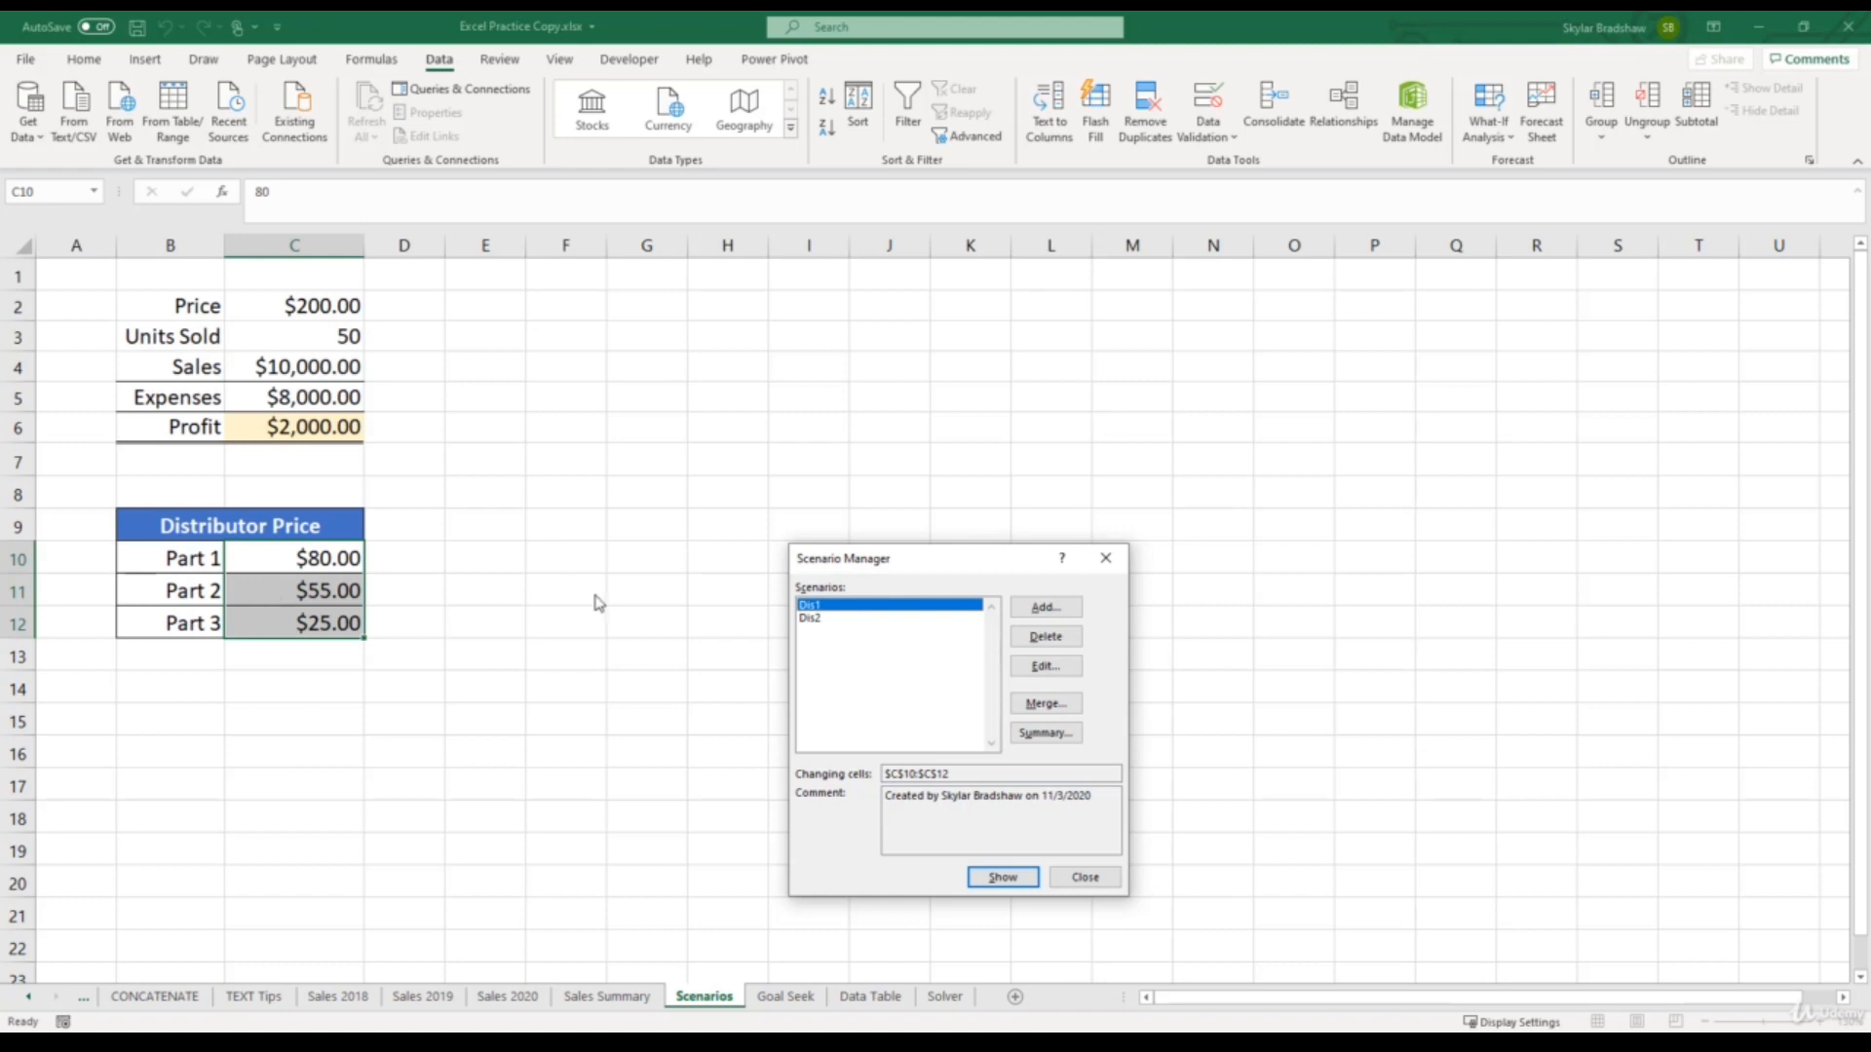
- Show the Dis2 scenario in the worksheet, switch to Dis1 for comparison, and show Dis2 again
{"action": "left_click", "coordinate": [809, 621]}
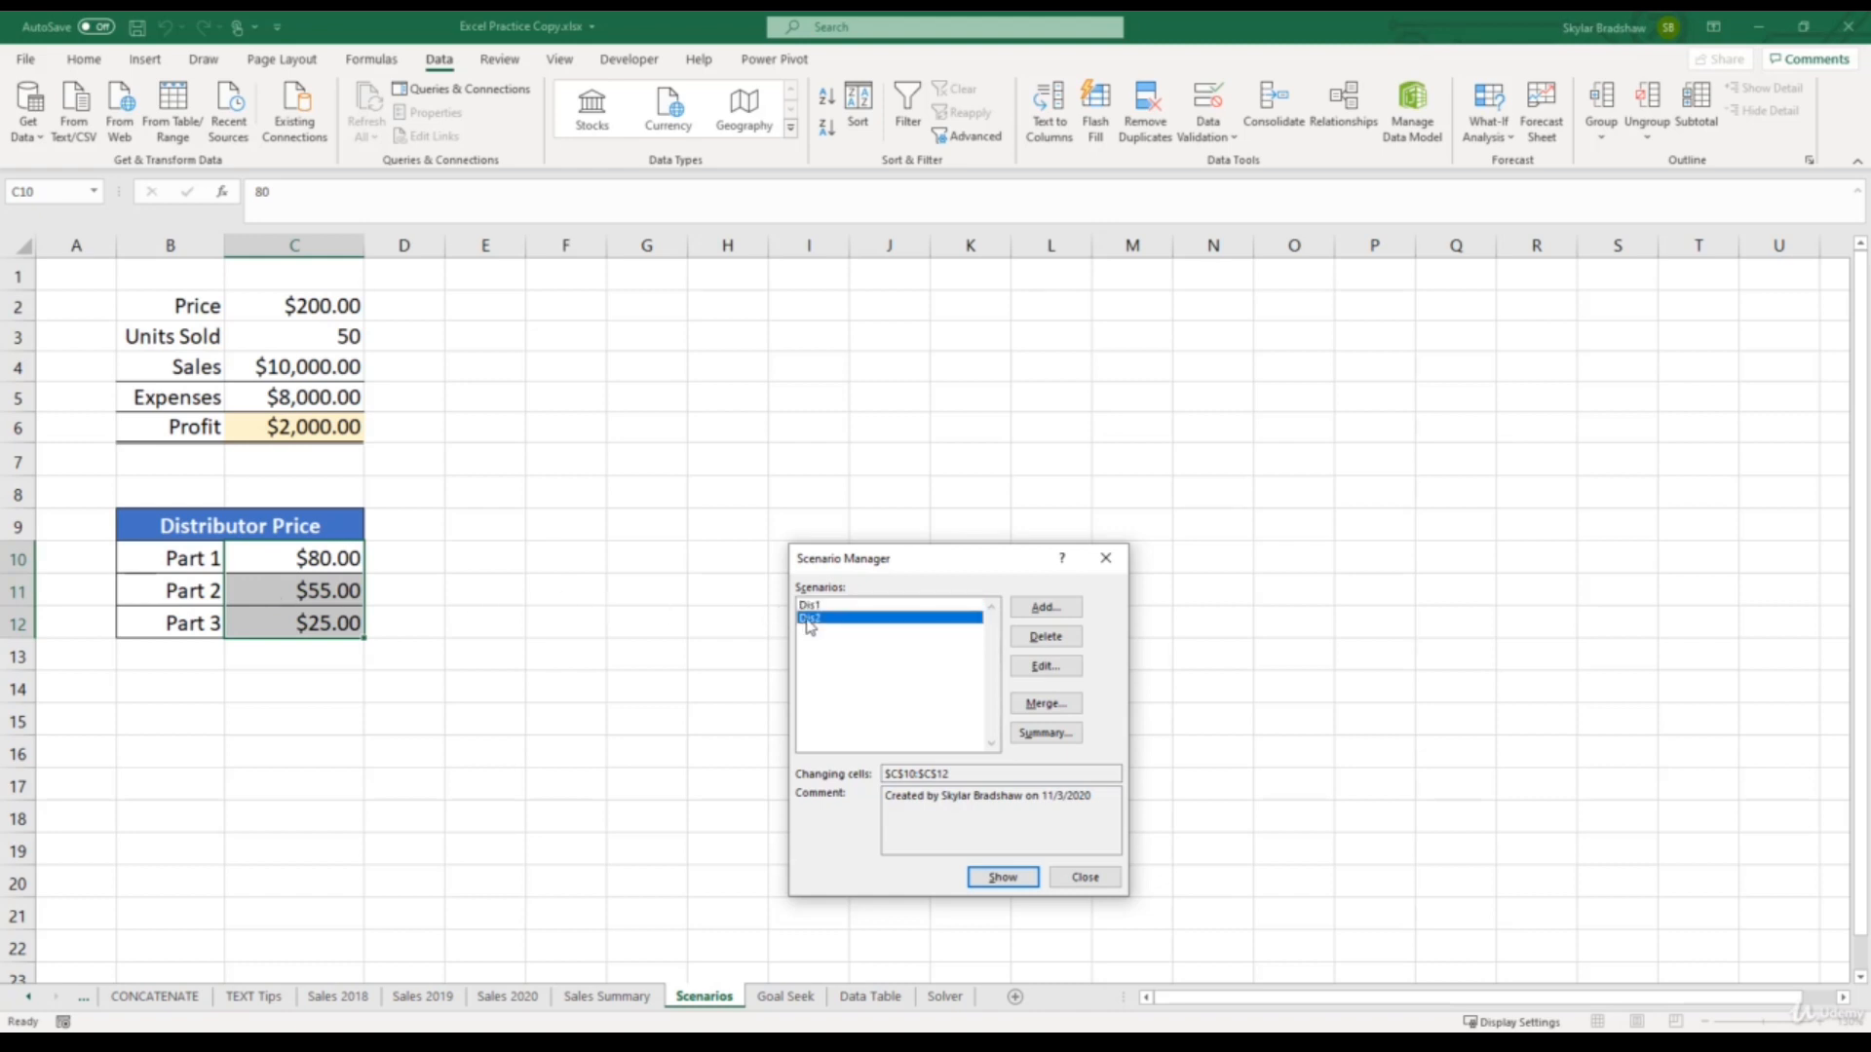
{"action": "left_click", "coordinate": [1023, 879]}
{"action": "left_click", "coordinate": [814, 605]}
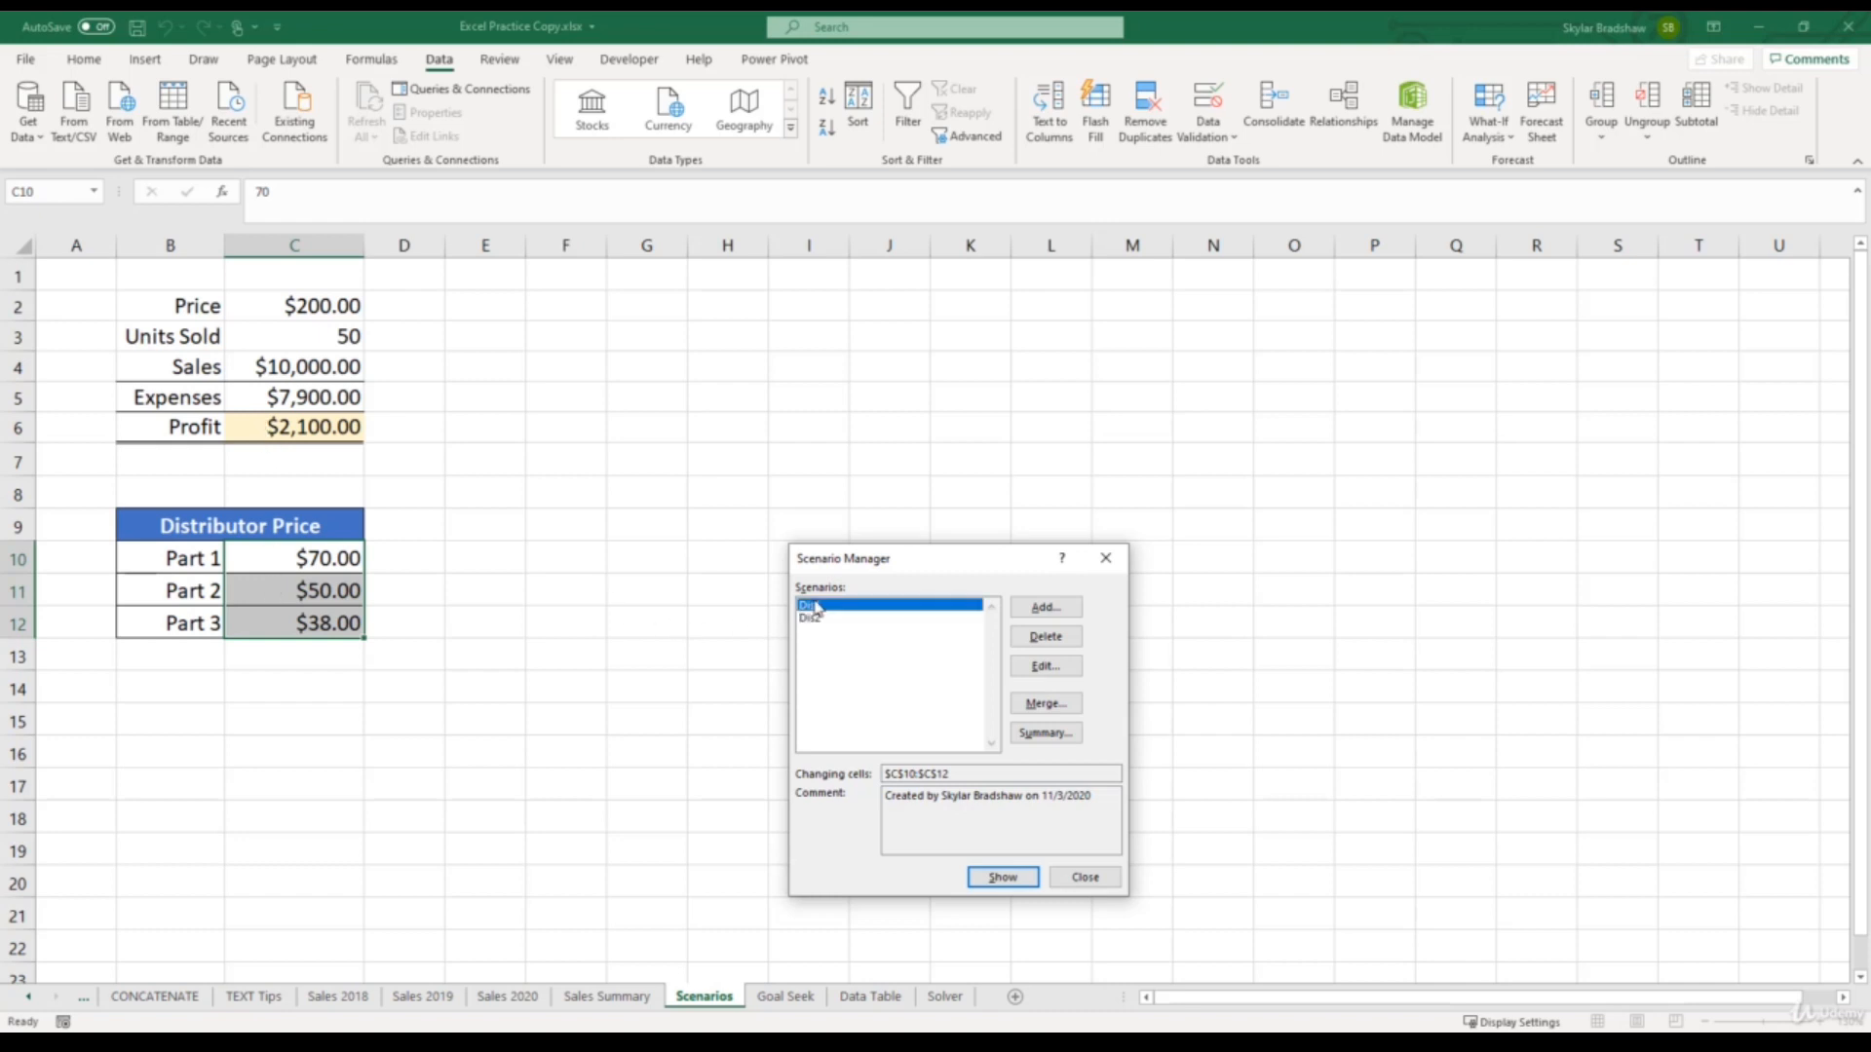
{"action": "left_click", "coordinate": [1020, 880]}
{"action": "left_click", "coordinate": [823, 619]}
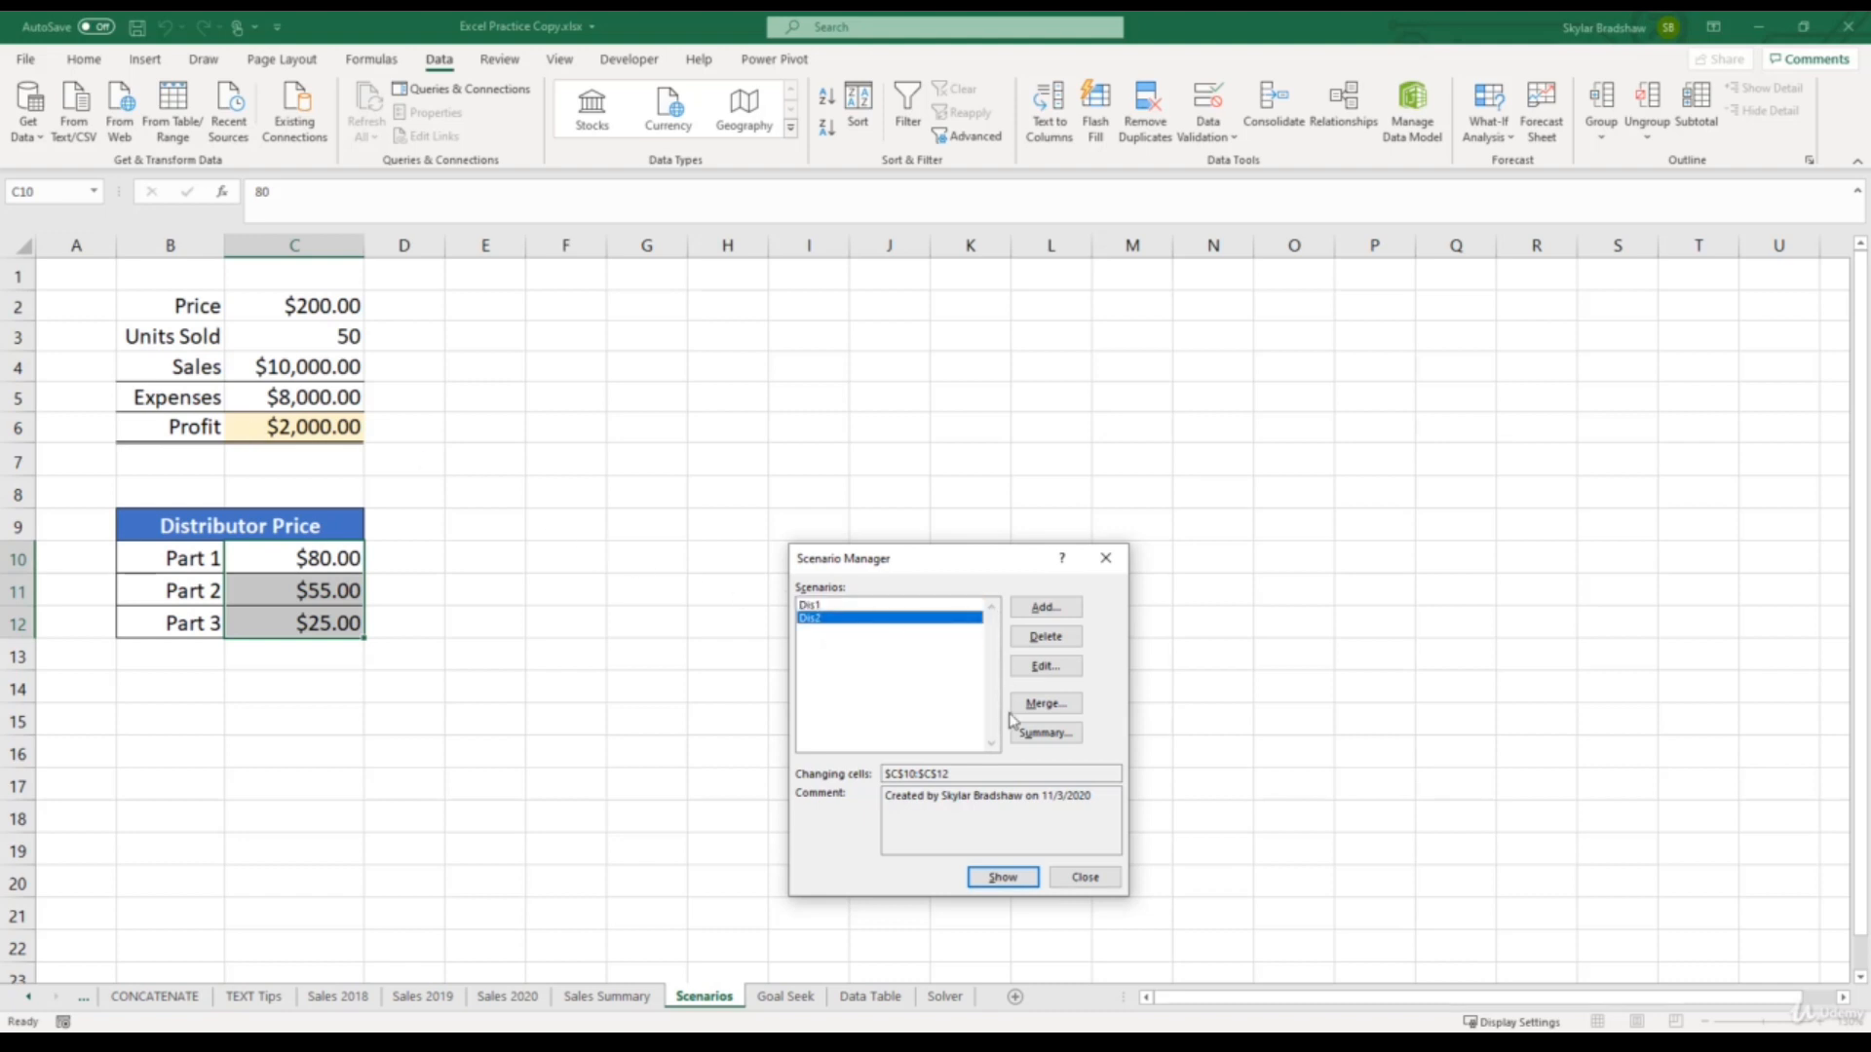
{"action": "left_click", "coordinate": [1013, 877]}
- Open the Dis2 scenario for editing to review its changing-cell values, and cancel without changing them
{"action": "left_click", "coordinate": [1035, 669]}
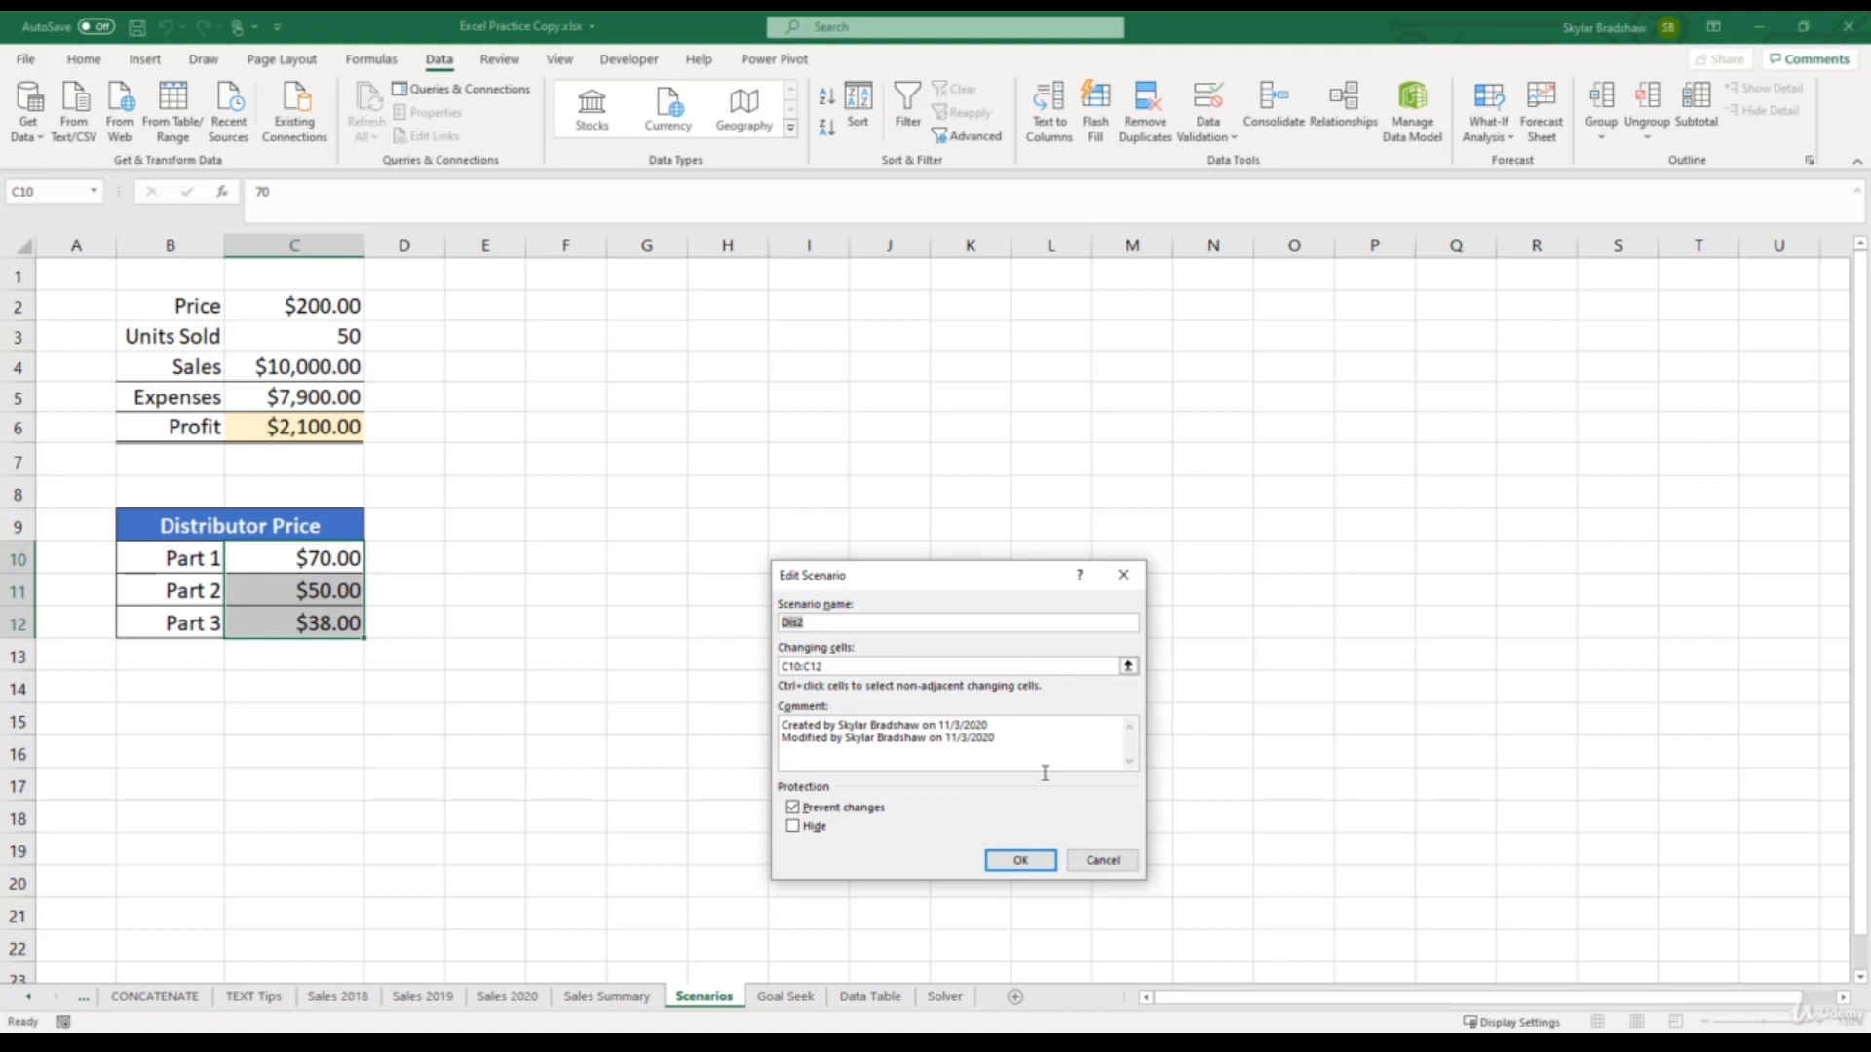
{"action": "left_click", "coordinate": [1020, 860]}
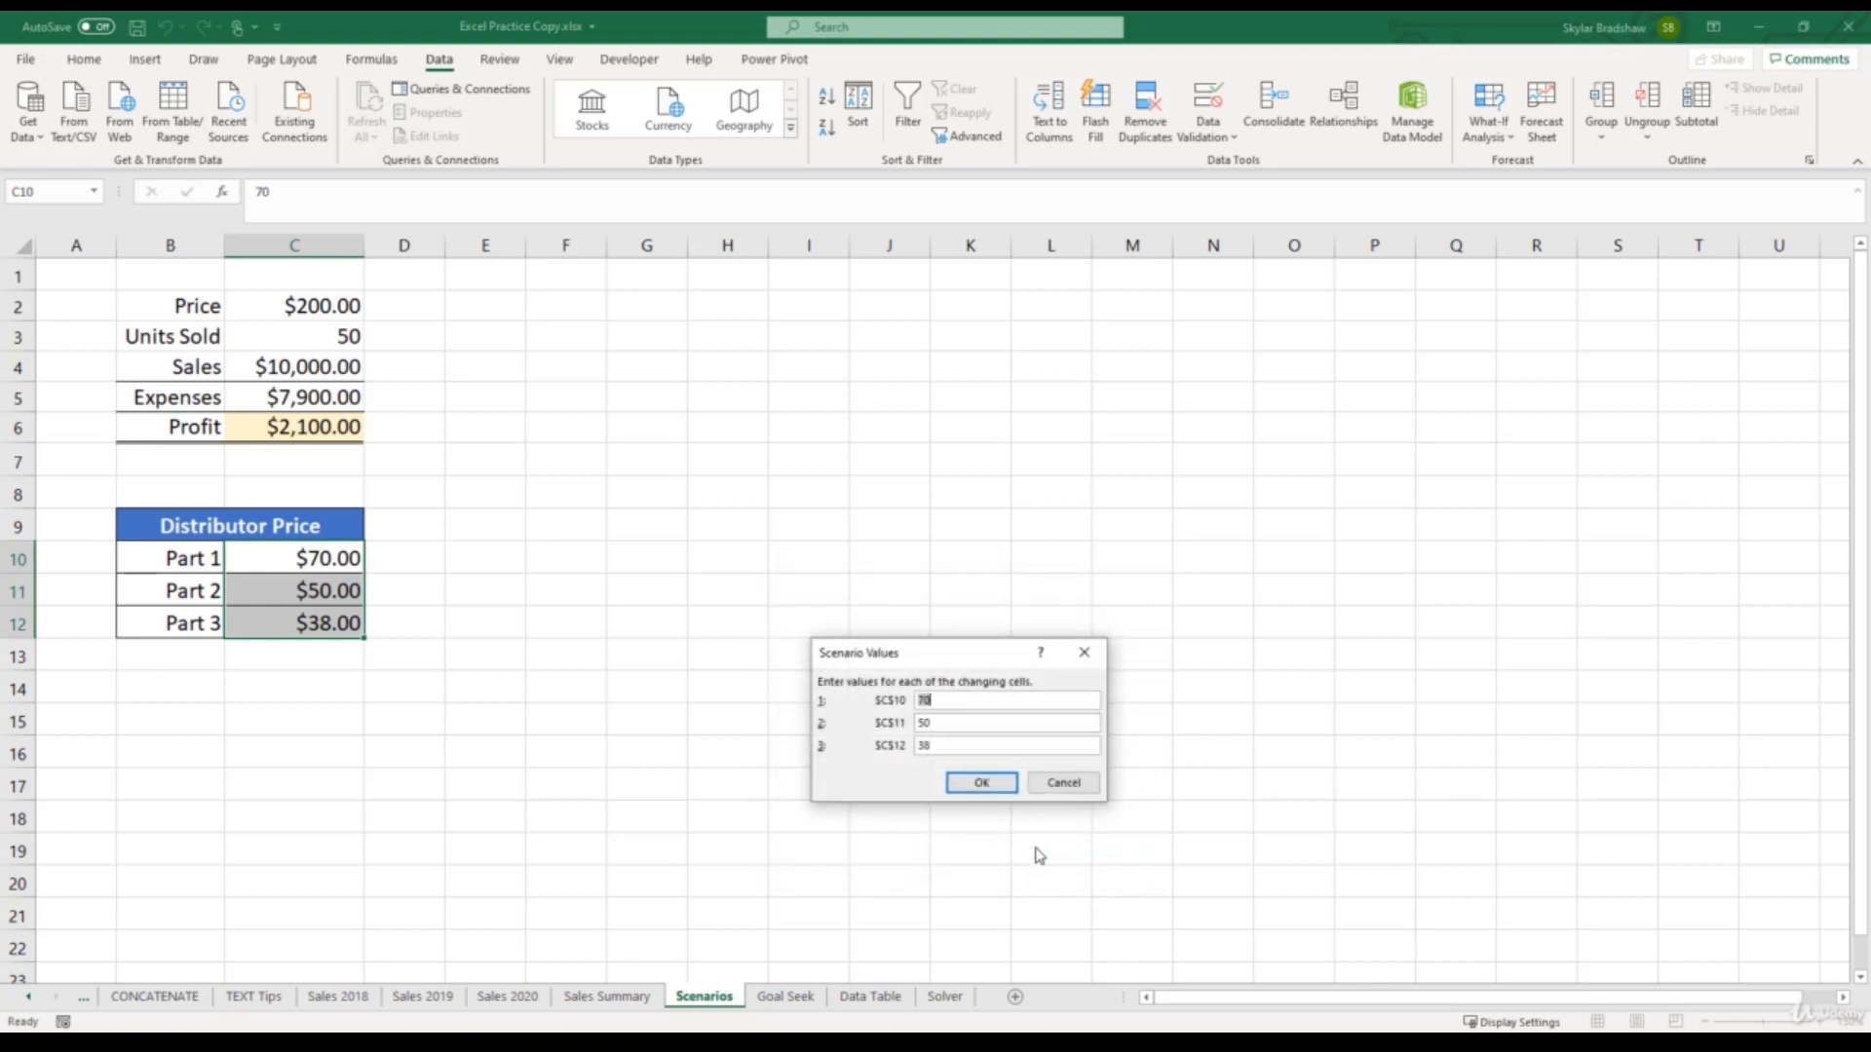
{"action": "left_click", "coordinate": [1058, 784]}
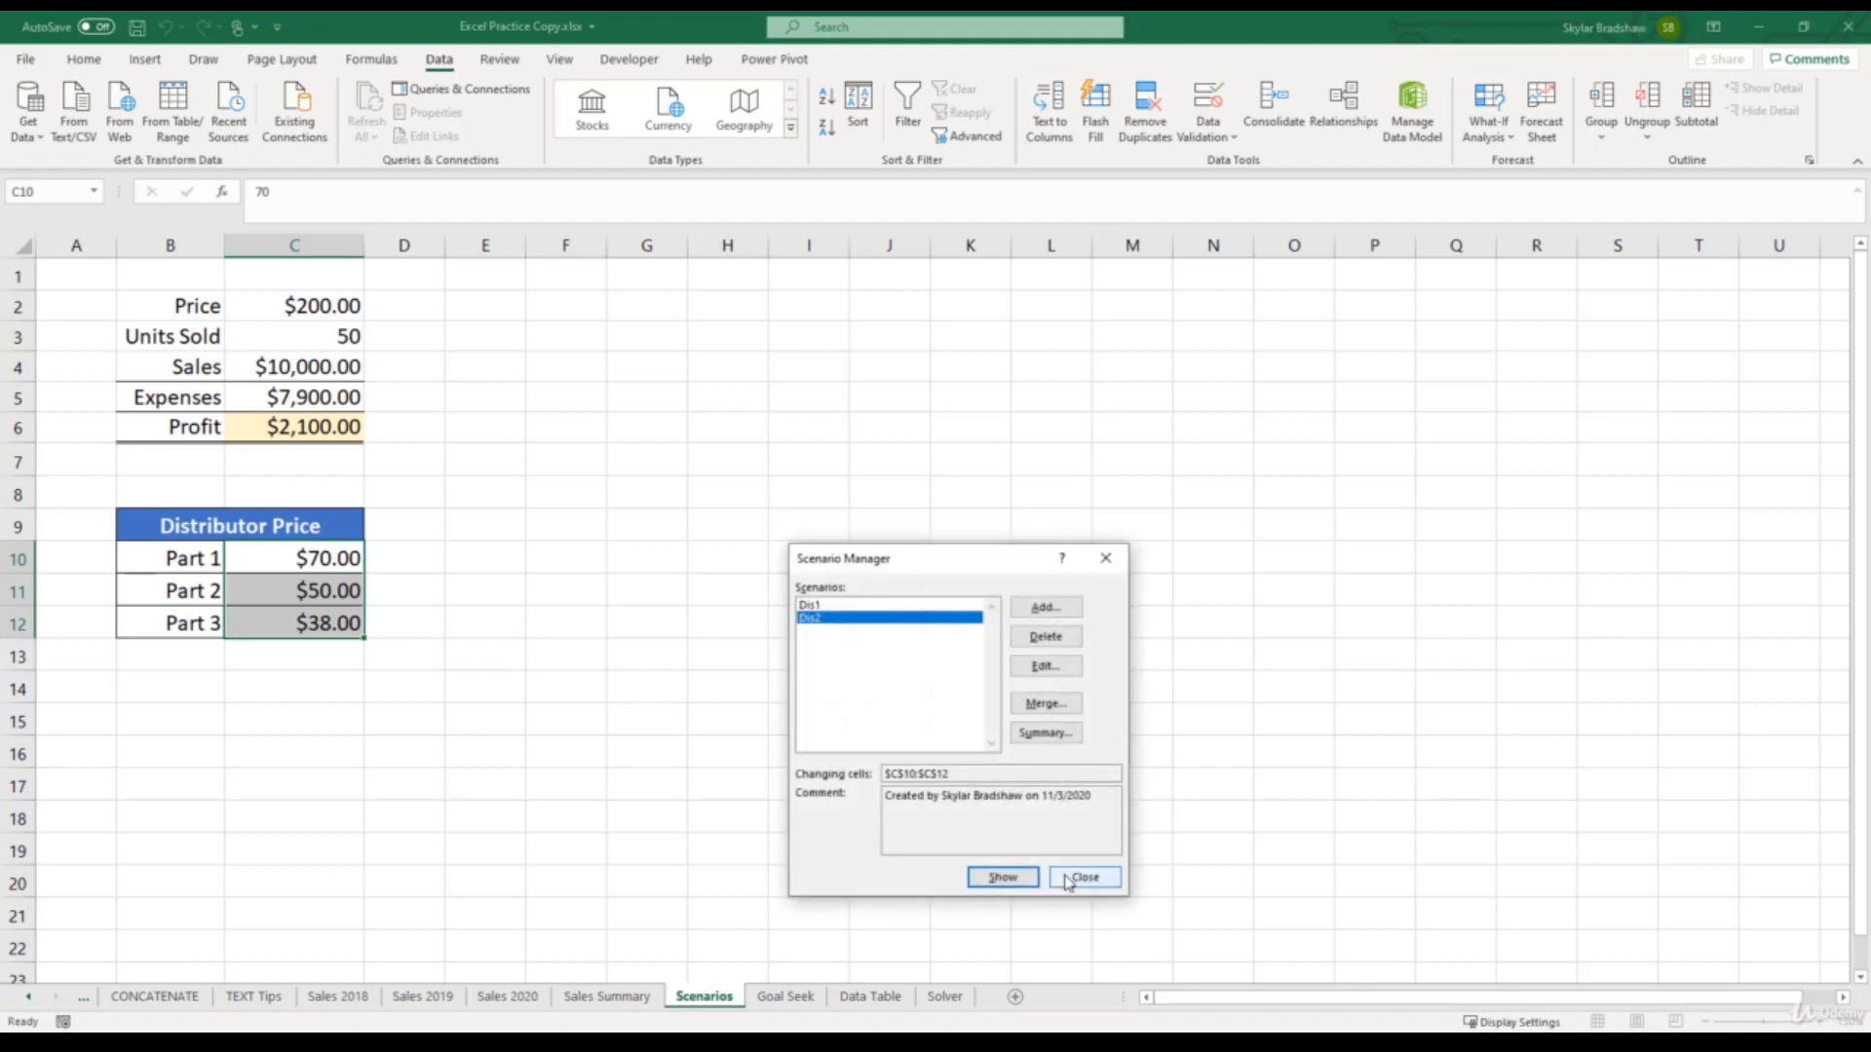